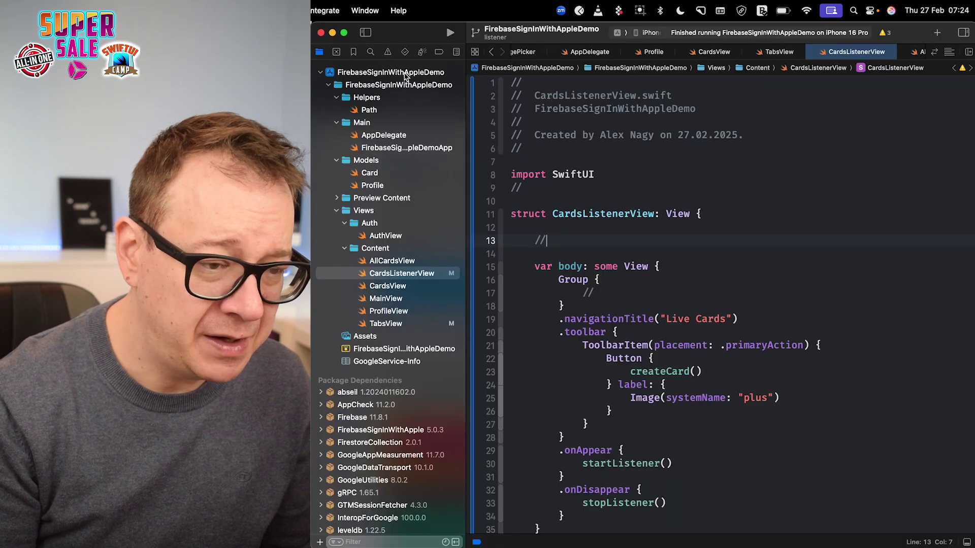
# View package dependencies, then open TabsView and select CardsListenerView in the Live Cards tab
pyautogui.click(403, 74)
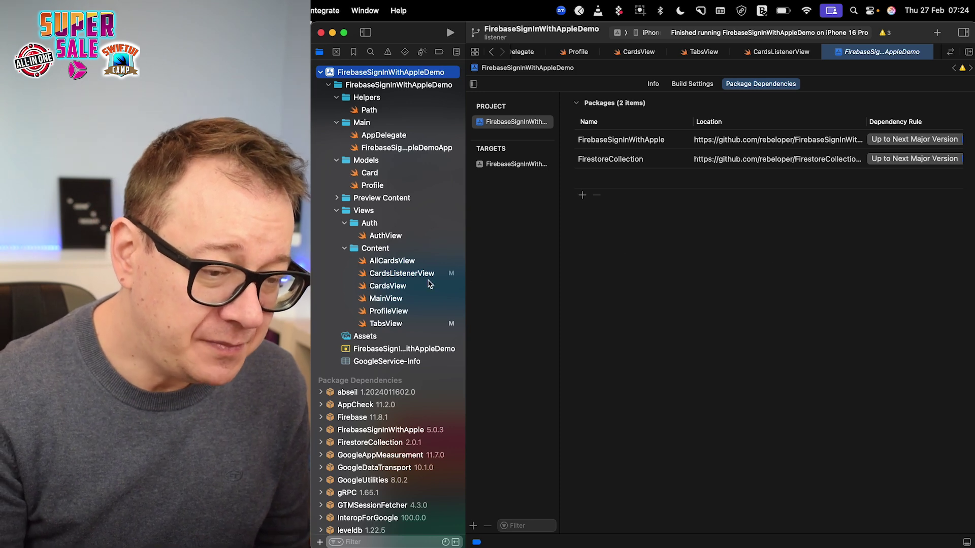
pyautogui.click(407, 327)
pyautogui.scroll(-4, 653, 427)
pyautogui.doubleClick(653, 391)
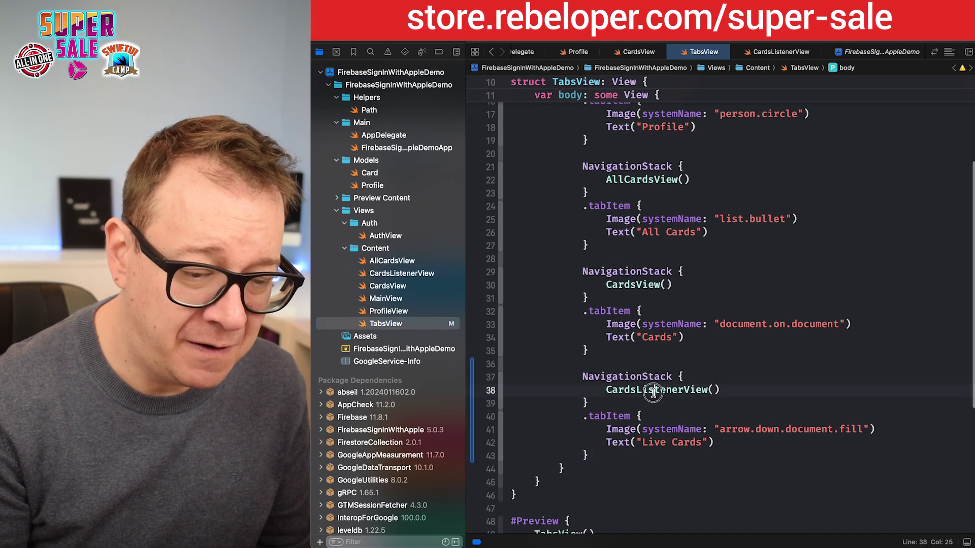
# Run the app with Cmd+R and check the Cards, All Cards and Live Cards tabs
pyautogui.click(403, 274)
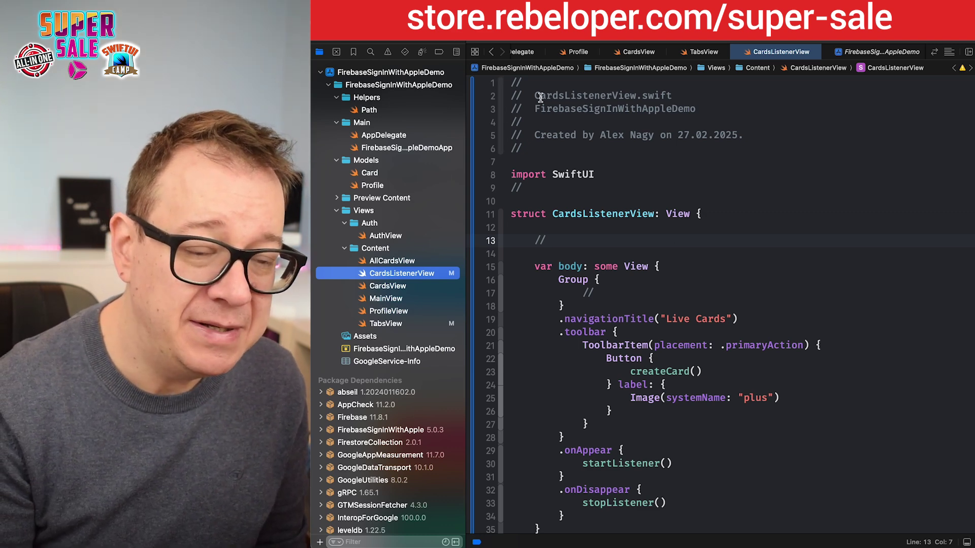
pyautogui.press('super+r')
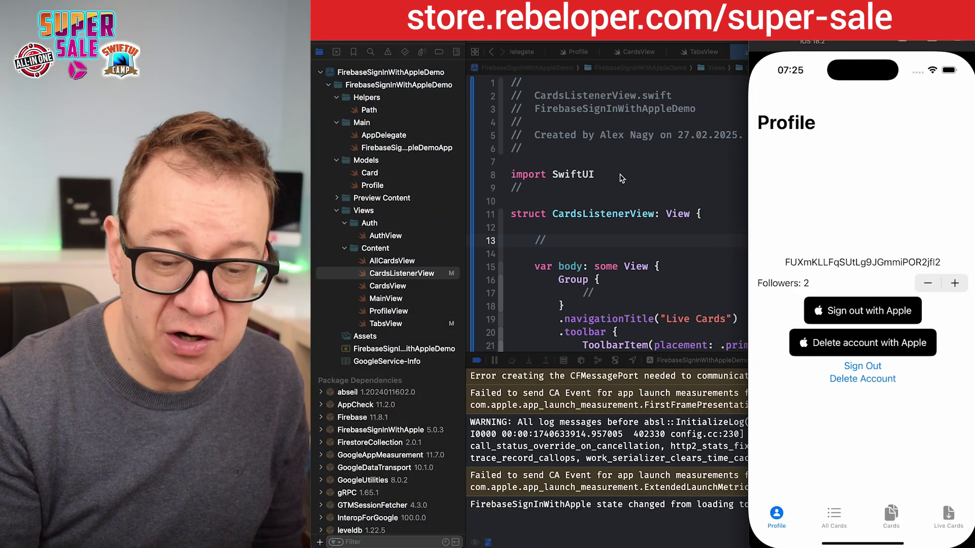
pyautogui.click(891, 515)
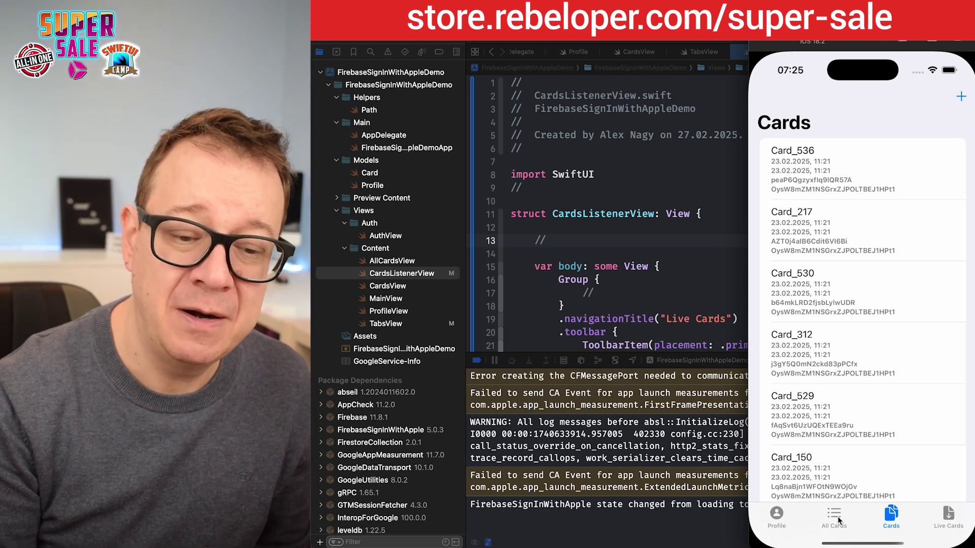
pyautogui.click(835, 519)
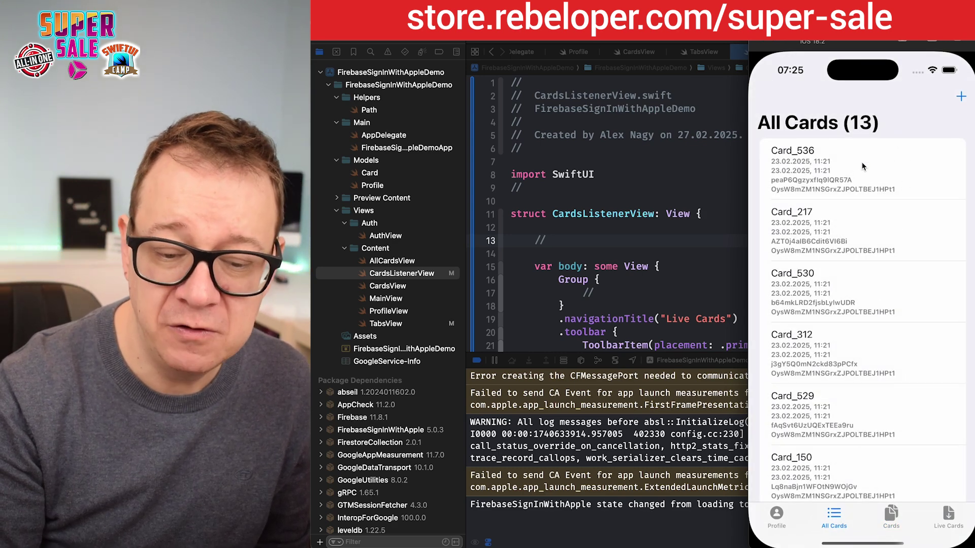
pyautogui.click(950, 516)
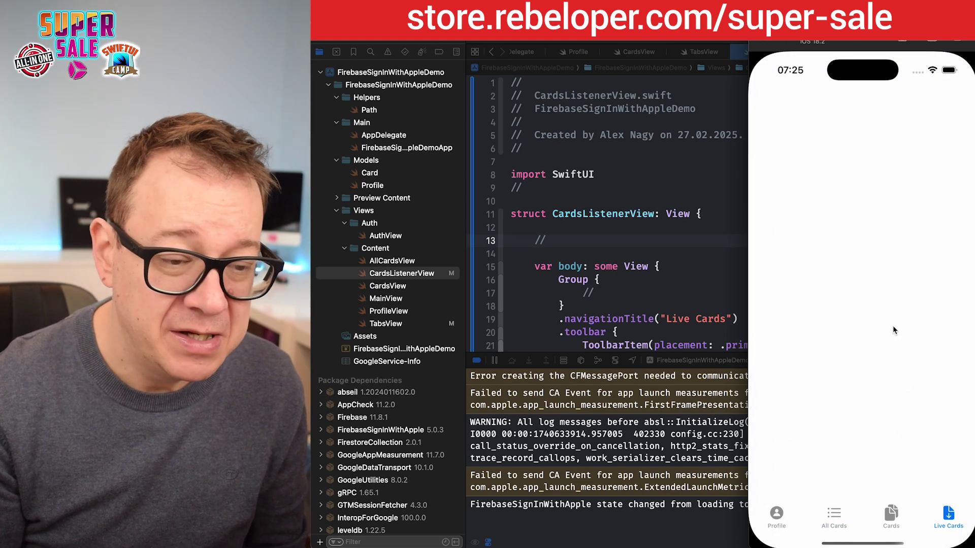
pyautogui.click(591, 241)
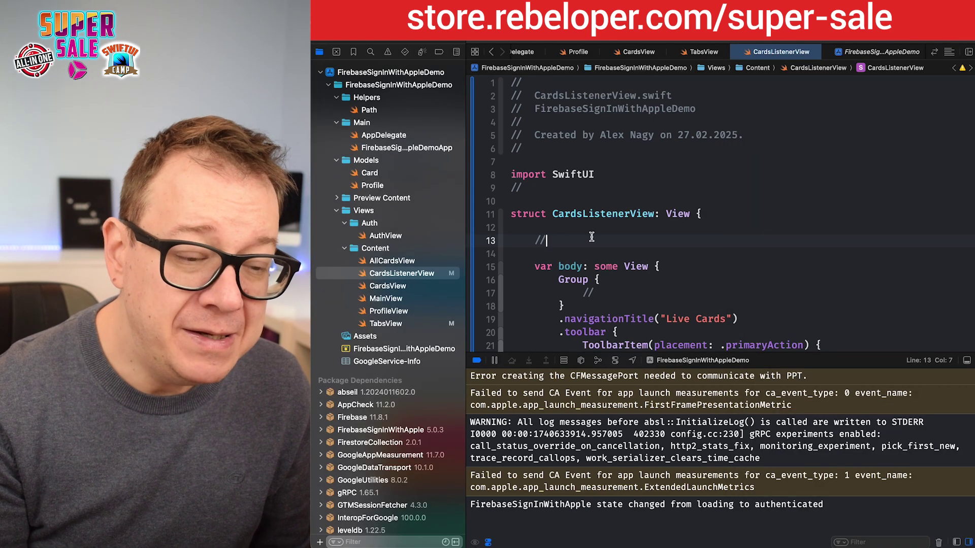
# Replace the line 9 comment with import FirestoreCollection
pyautogui.click(531, 187)
pyautogui.press('BackSpace')
pyautogui.press('BackSpace')
pyautogui.write('import Fir')
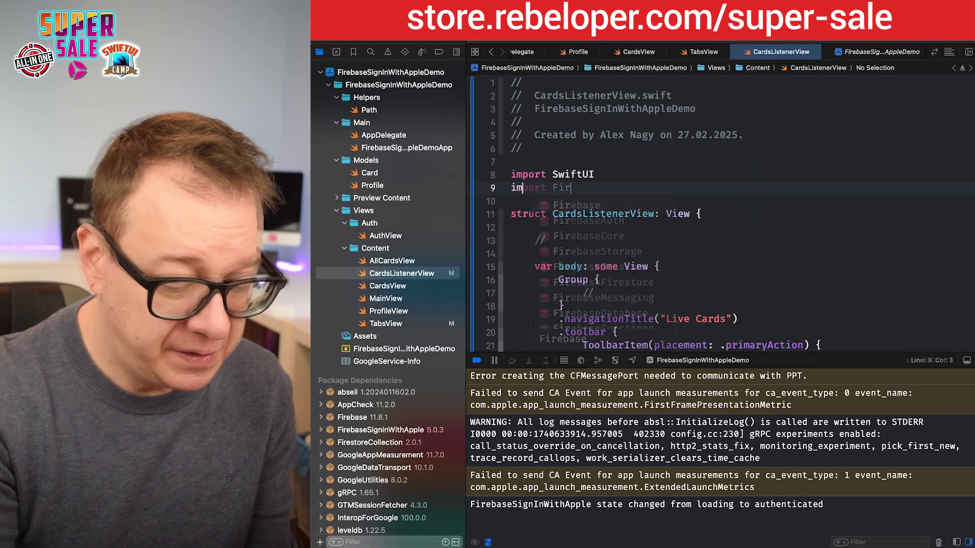
pyautogui.write('esto')
pyautogui.press('Return')
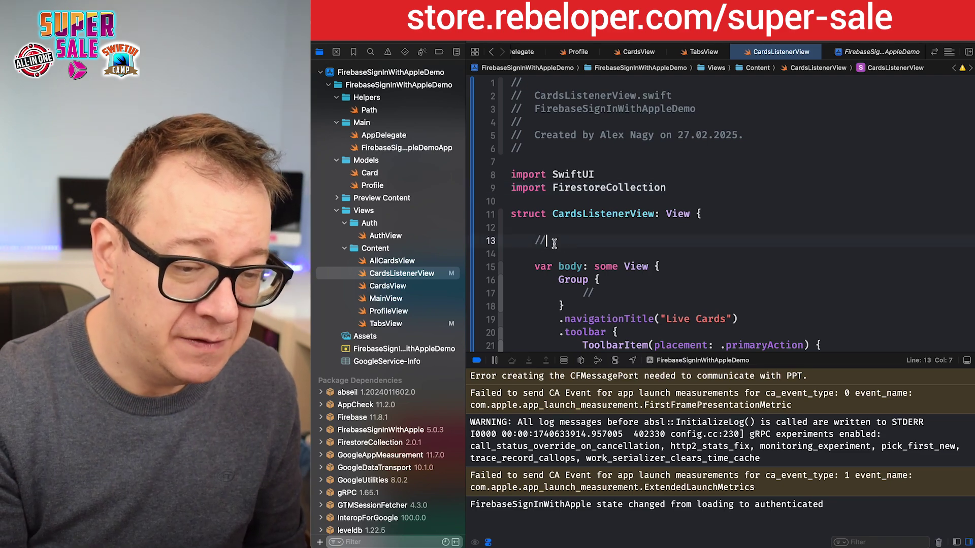
pyautogui.press('BackSpace')
pyautogui.press('BackSpace')
pyautogui.write('@Sta')
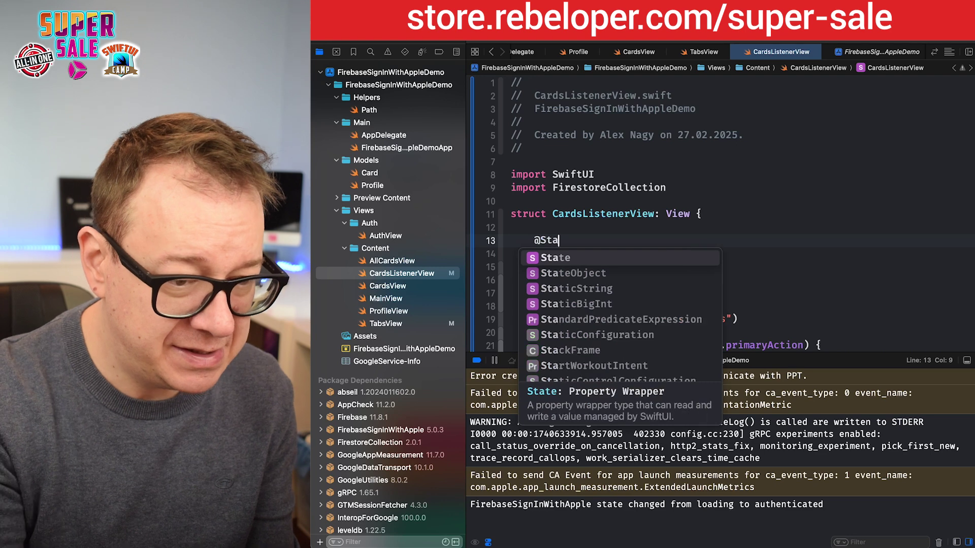
pyautogui.press('Tab')
pyautogui.write('Fire')
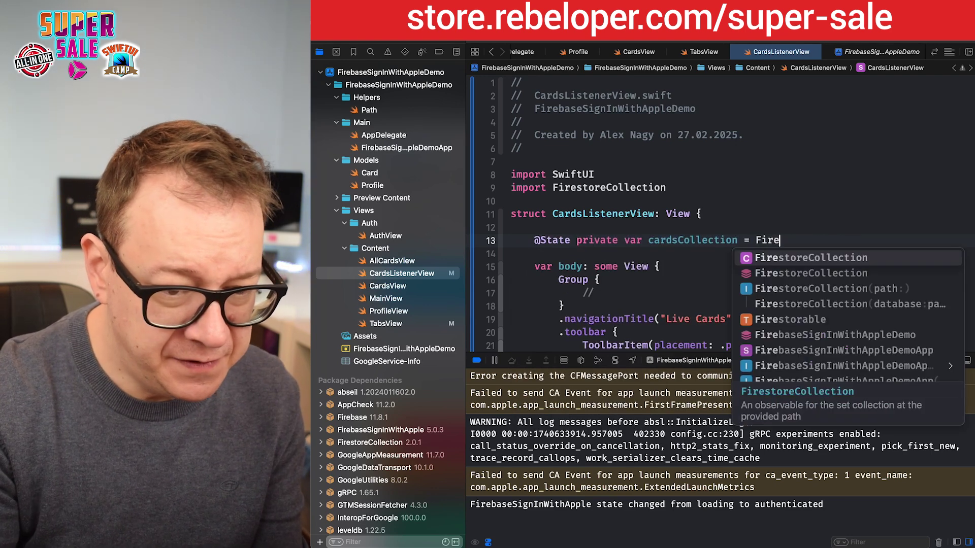
pyautogui.press('Down')
pyautogui.press('Down')
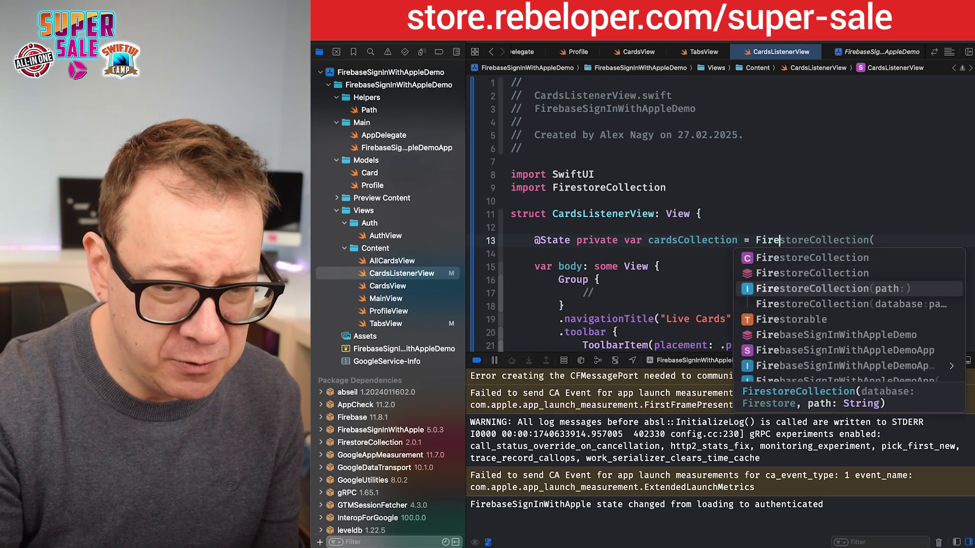
pyautogui.press('Return')
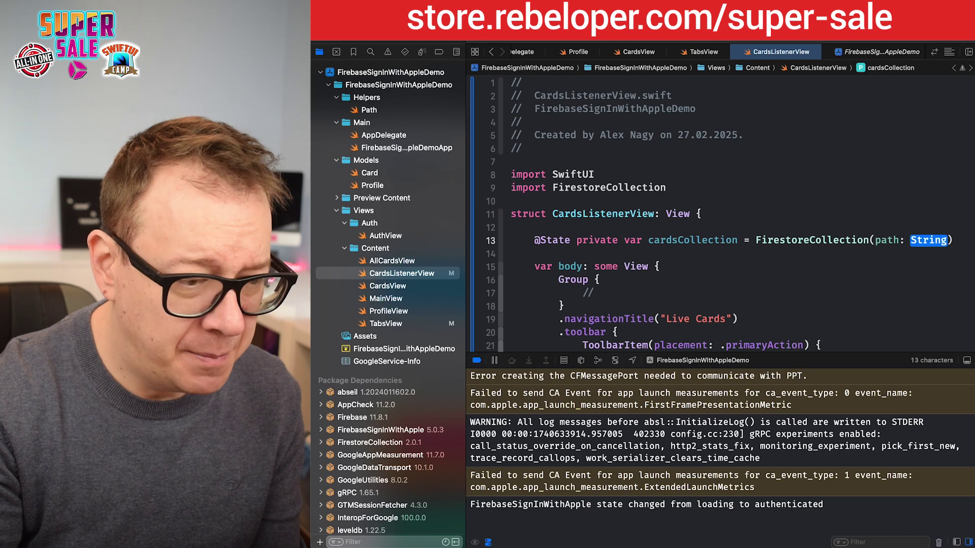
pyautogui.write('ath.F')
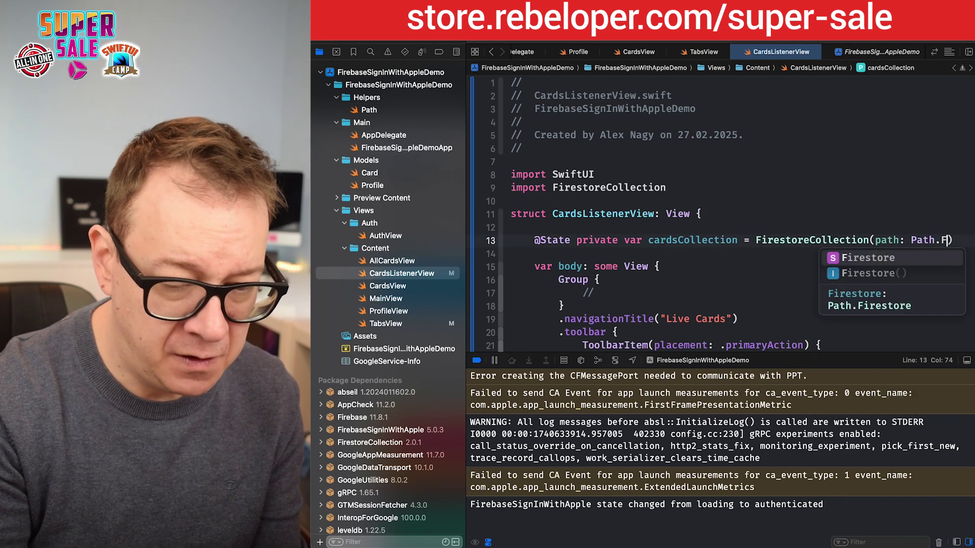
pyautogui.press('Return')
pyautogui.write('.ca')
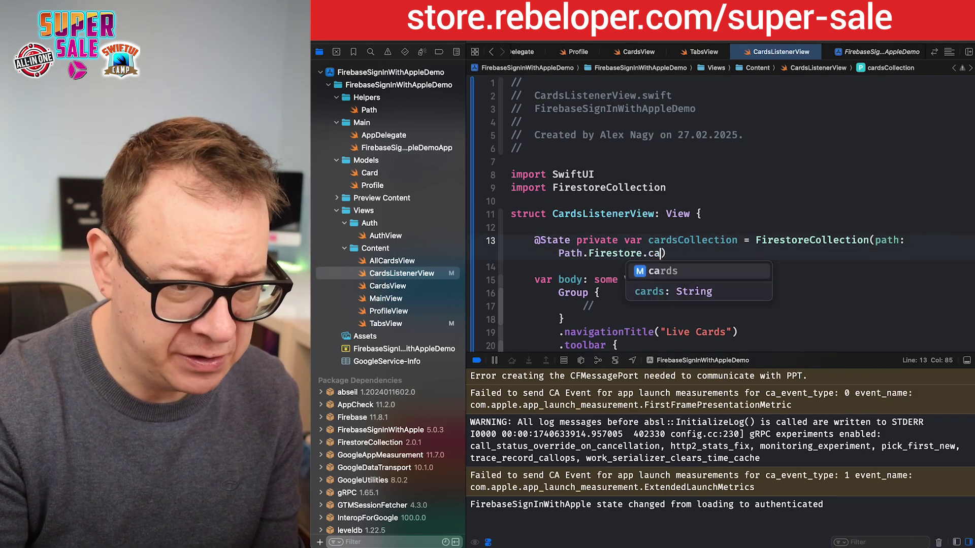
pyautogui.press('Return')
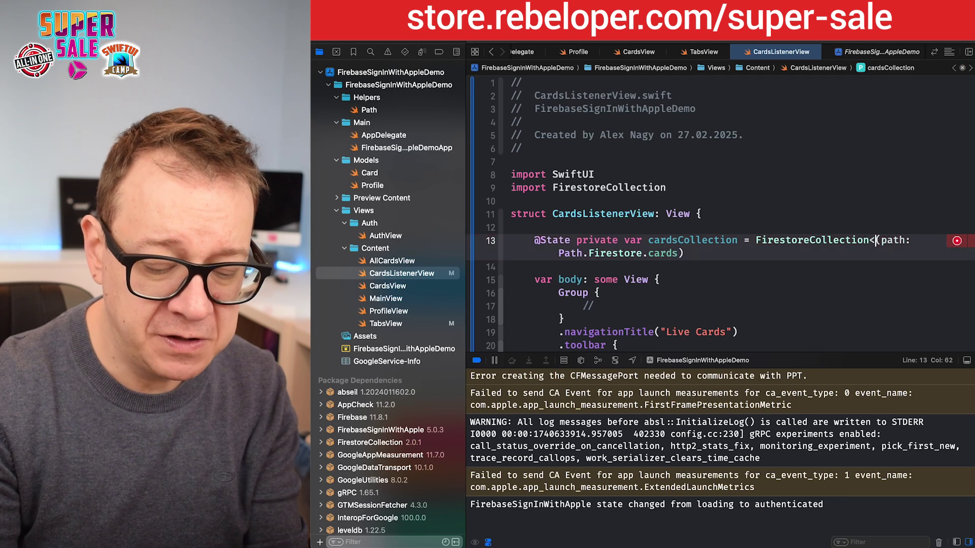
pyautogui.write('>')
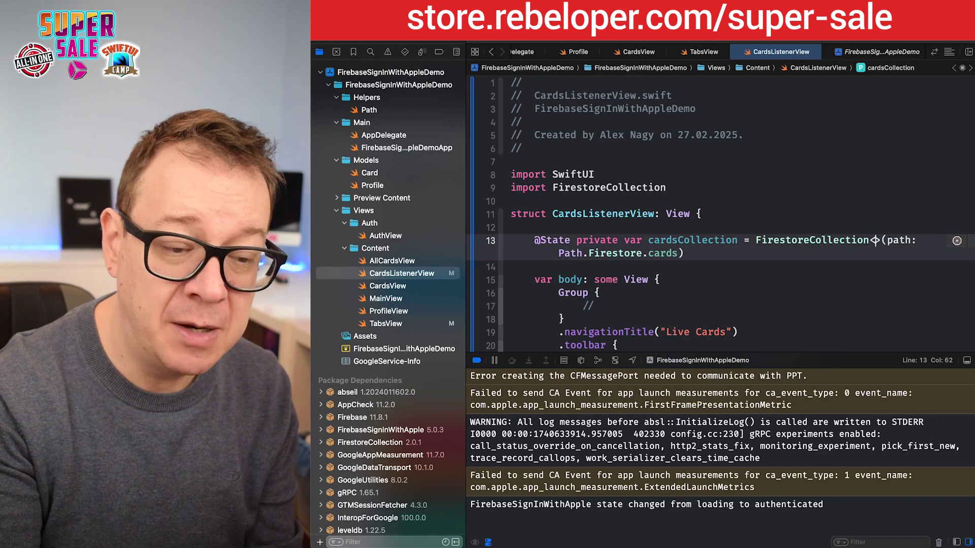
pyautogui.write('ard')
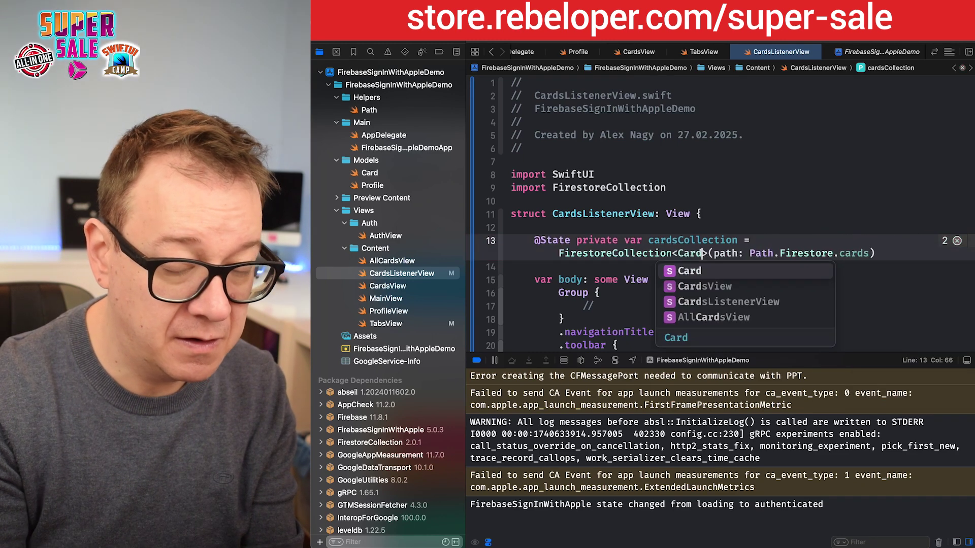
pyautogui.press('Right')
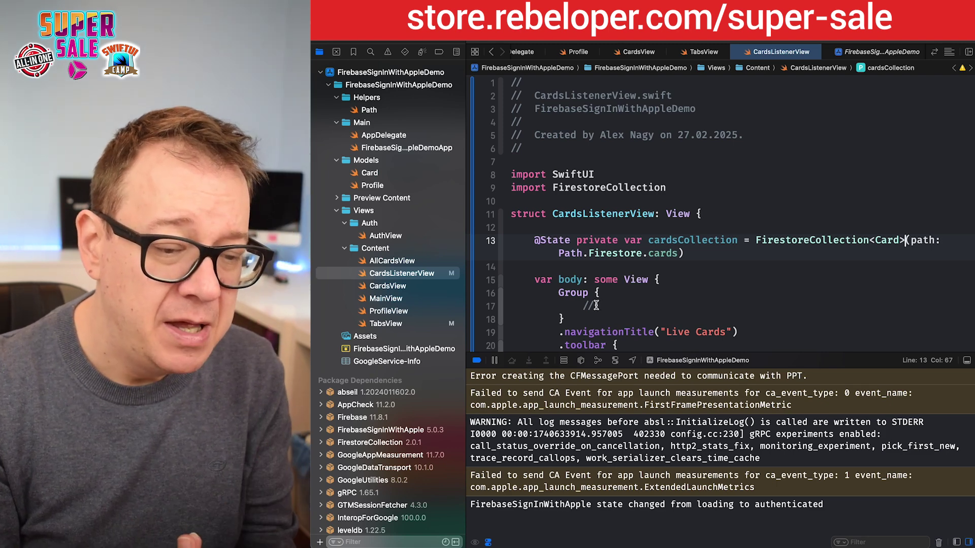
pyautogui.scroll(-2, 660, 301)
pyautogui.scroll(-3, 686, 301)
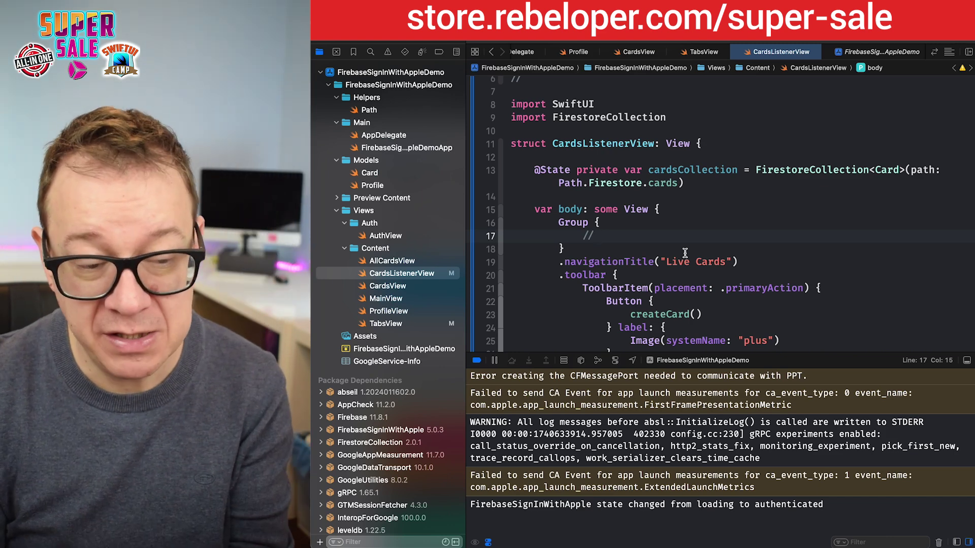
# Delete the // placeholder comment on line 17 inside the Group
pyautogui.press('BackSpace')
pyautogui.press('BackSpace')
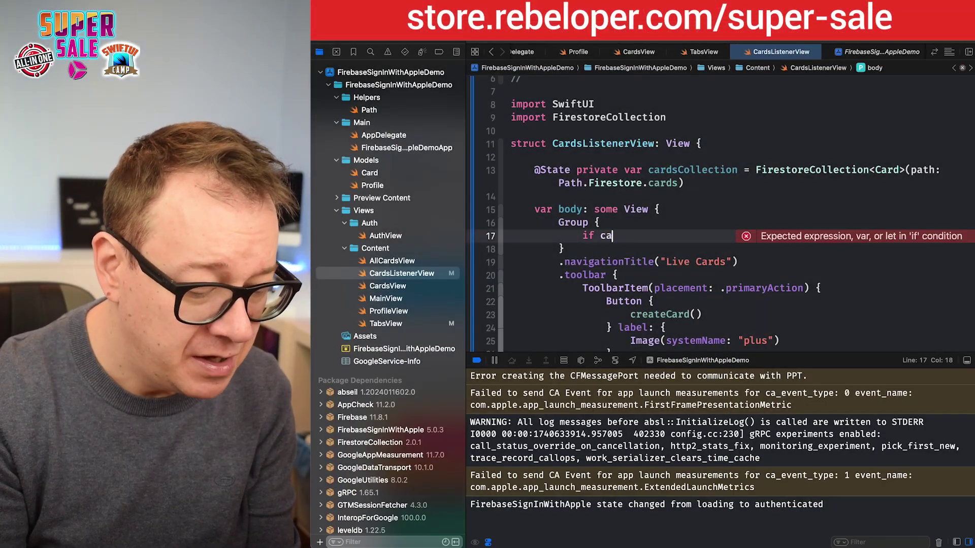
pyautogui.write('cardsC')
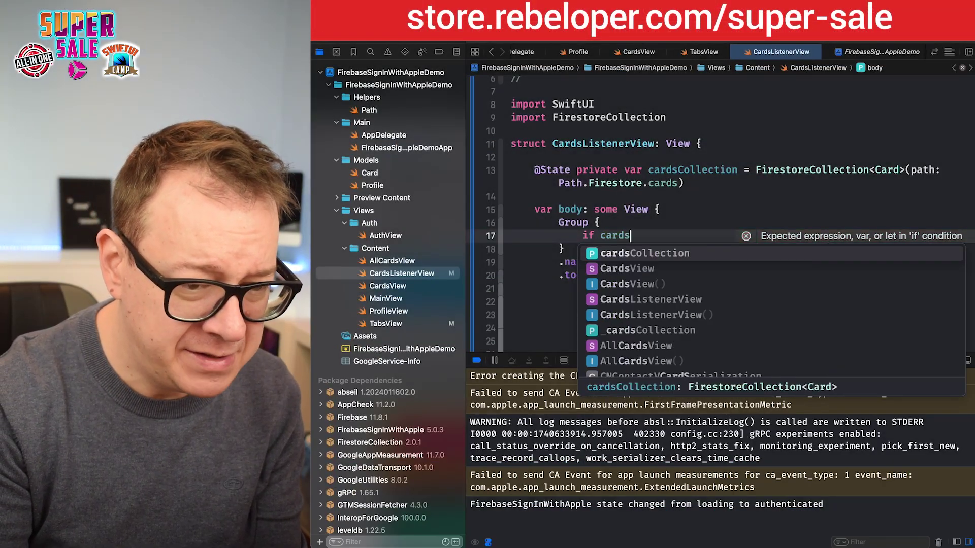
# Add an if cardsCollection.queryDocuments.isEmpty branch showing ProgressView()
pyautogui.press('Return')
pyautogui.write('.')
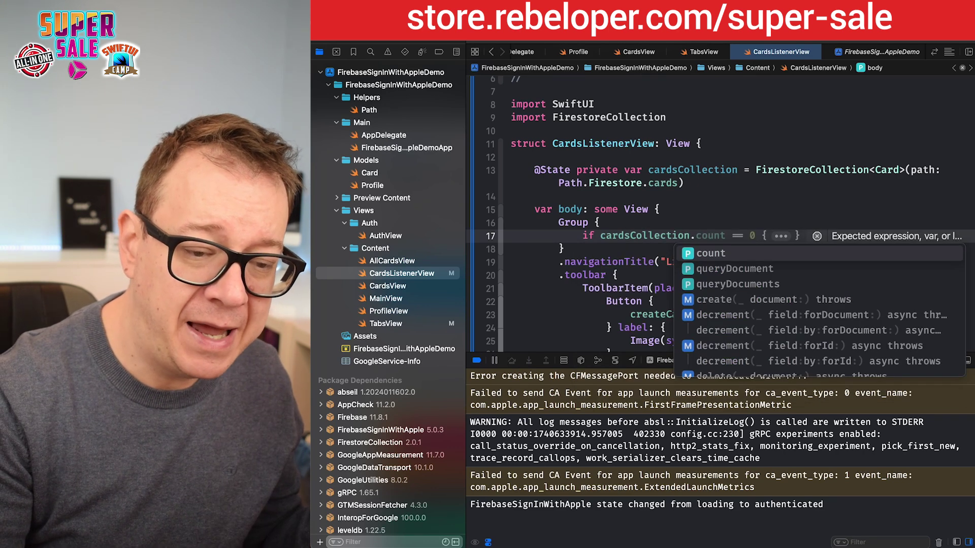
pyautogui.press('Down')
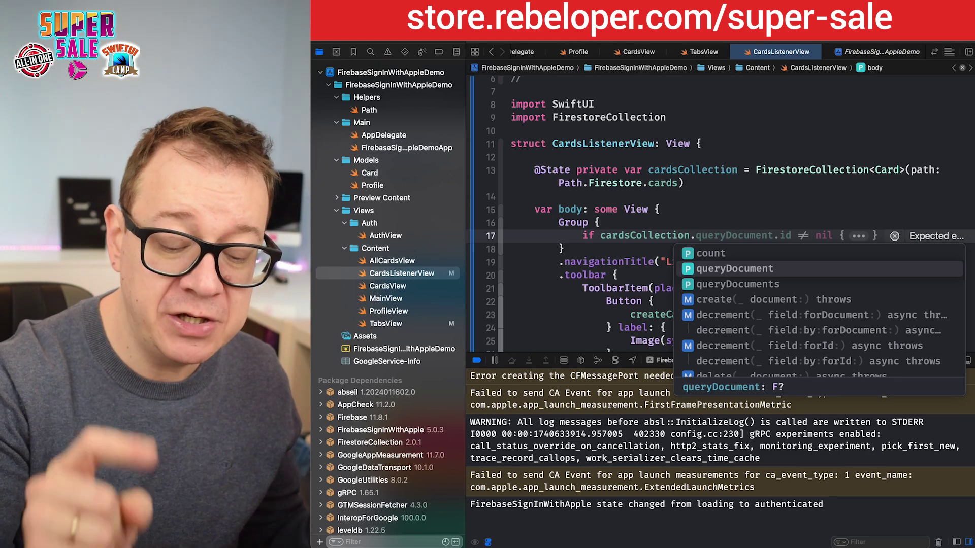
pyautogui.press('Down')
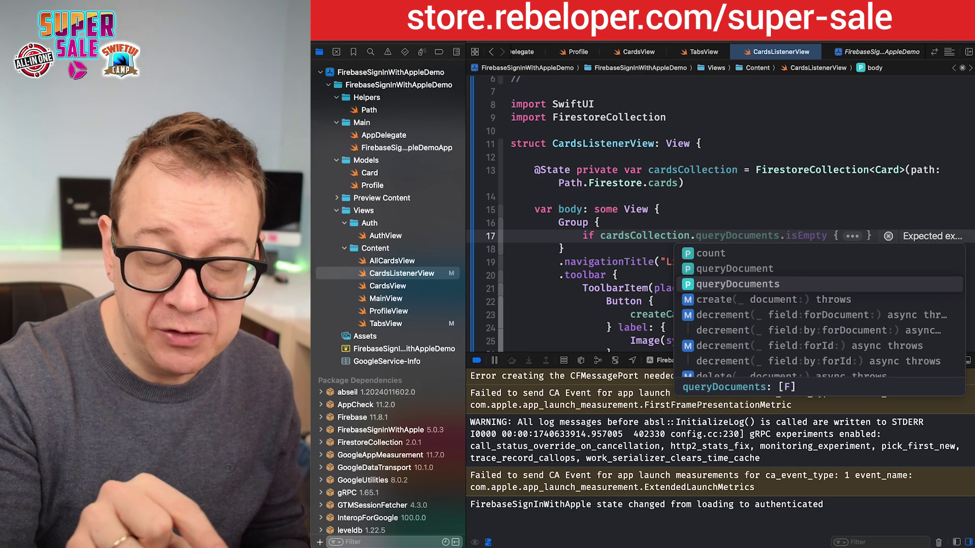
pyautogui.press('Return')
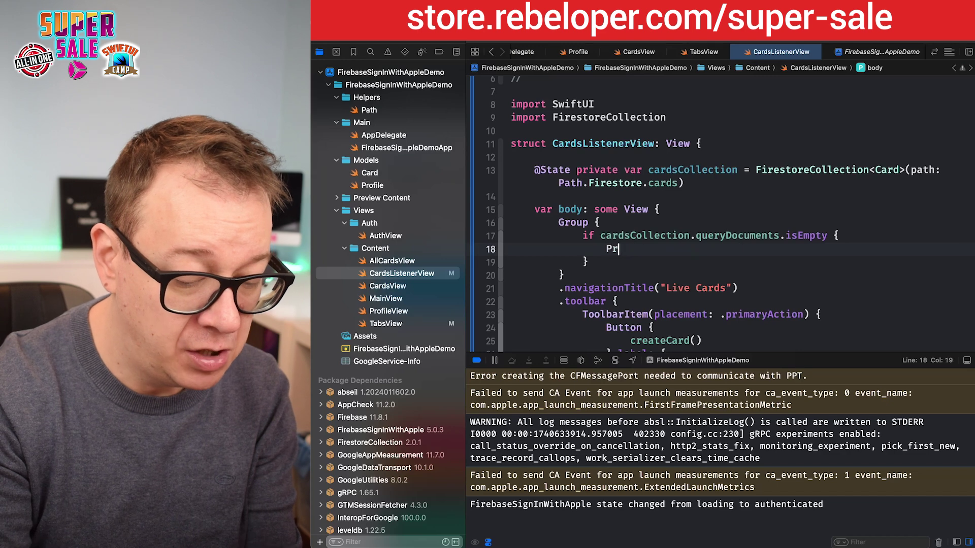
pyautogui.write('ogressV')
pyautogui.press('Return')
pyautogui.write('else')
pyautogui.press('Return')
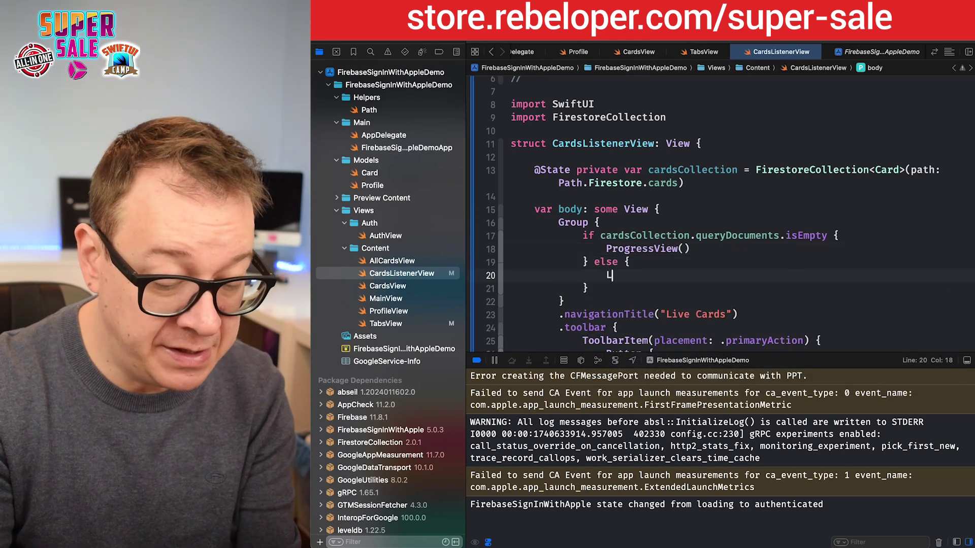
pyautogui.write('ist {')
# In the else branch, add a List with ForEach over cardsCollection.queryDocuments calling cell(for: card)
pyautogui.press('Return')
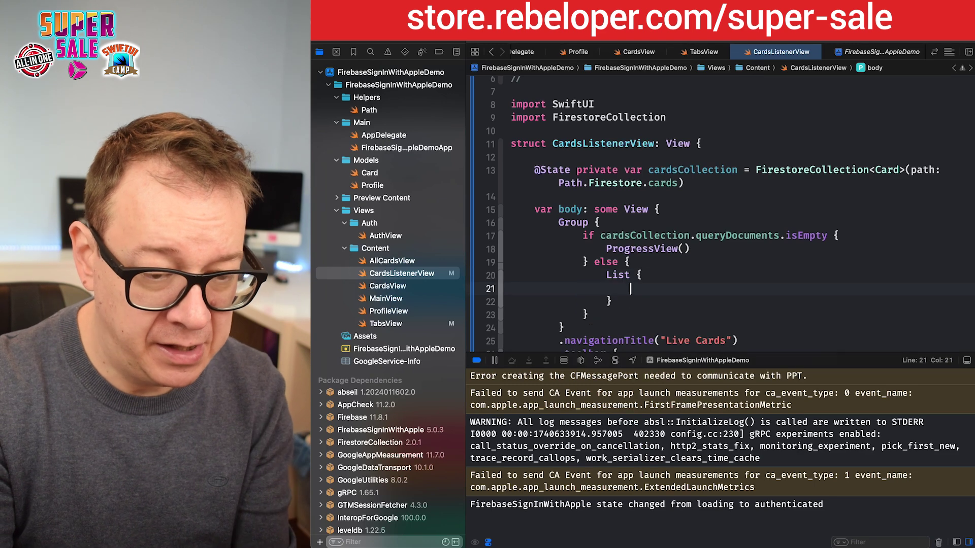
pyautogui.scroll(-4, 680, 193)
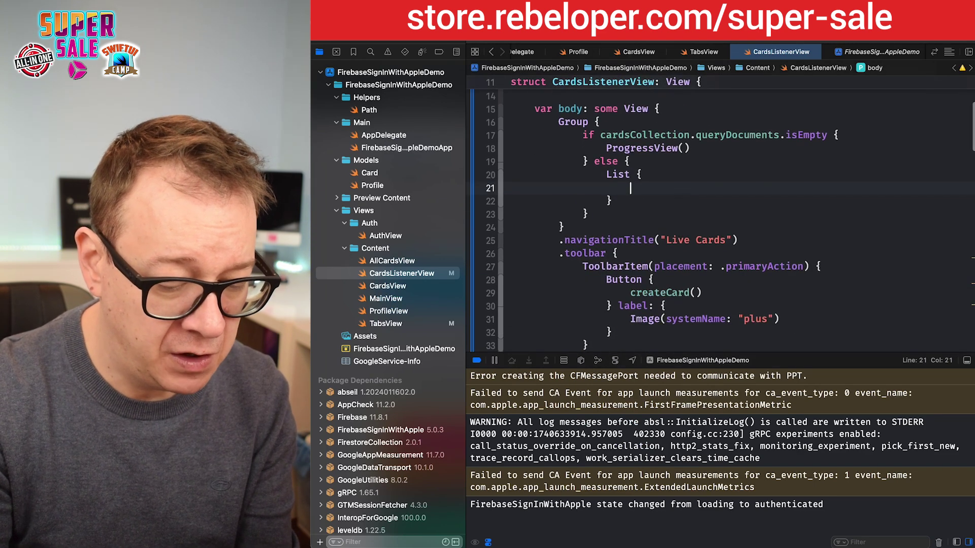
pyautogui.write('For')
pyautogui.press('Down')
pyautogui.press('Down')
pyautogui.press('Return')
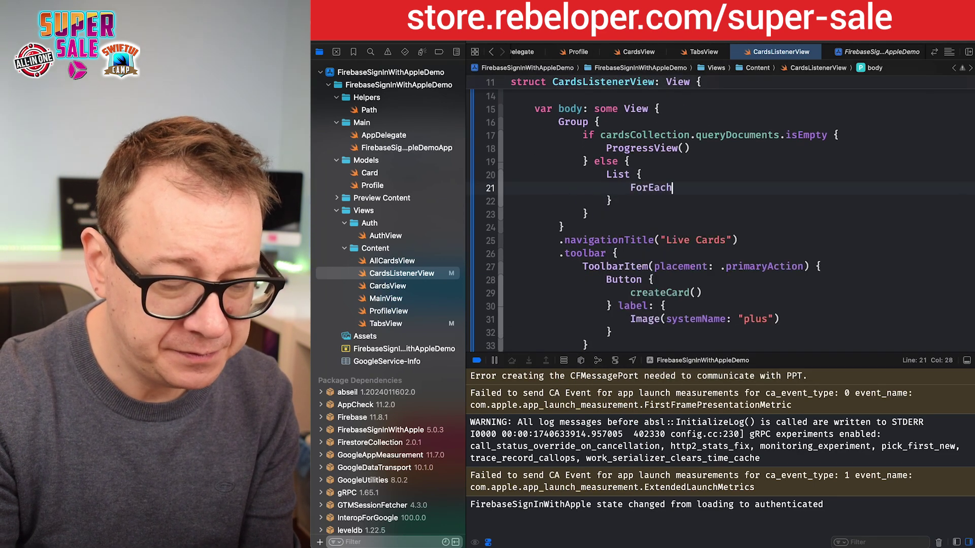
pyautogui.write('(car')
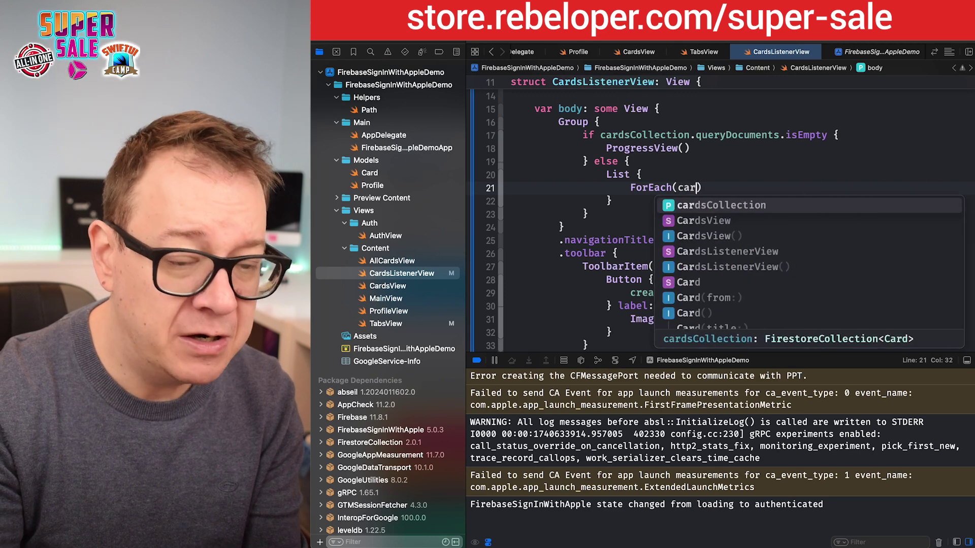
pyautogui.press('Return')
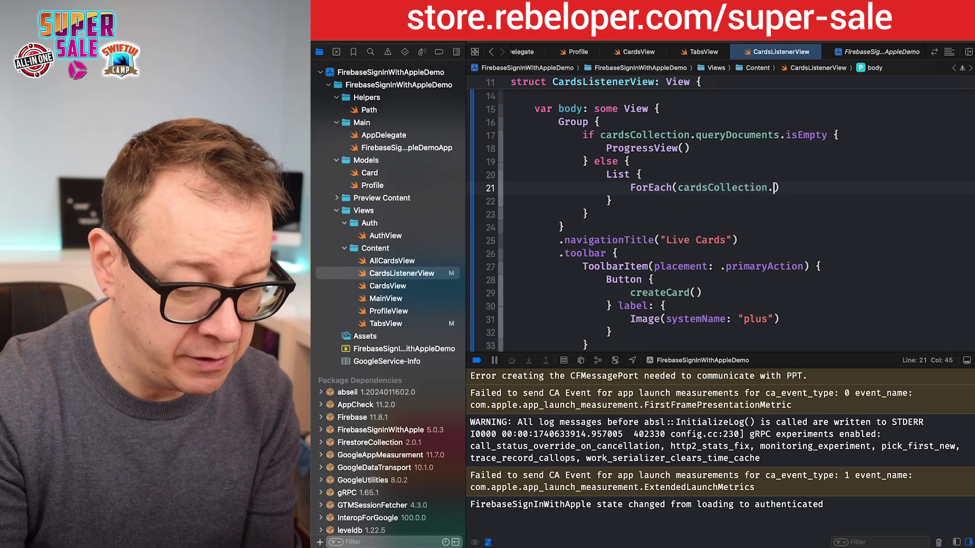
pyautogui.write('q')
pyautogui.press('Down')
pyautogui.press('Return')
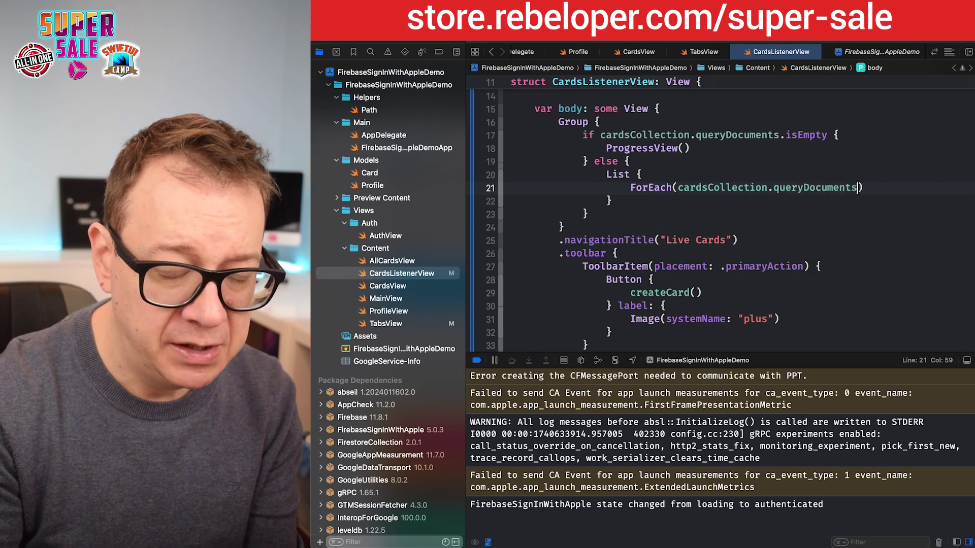
pyautogui.write('{')
pyautogui.press('Return')
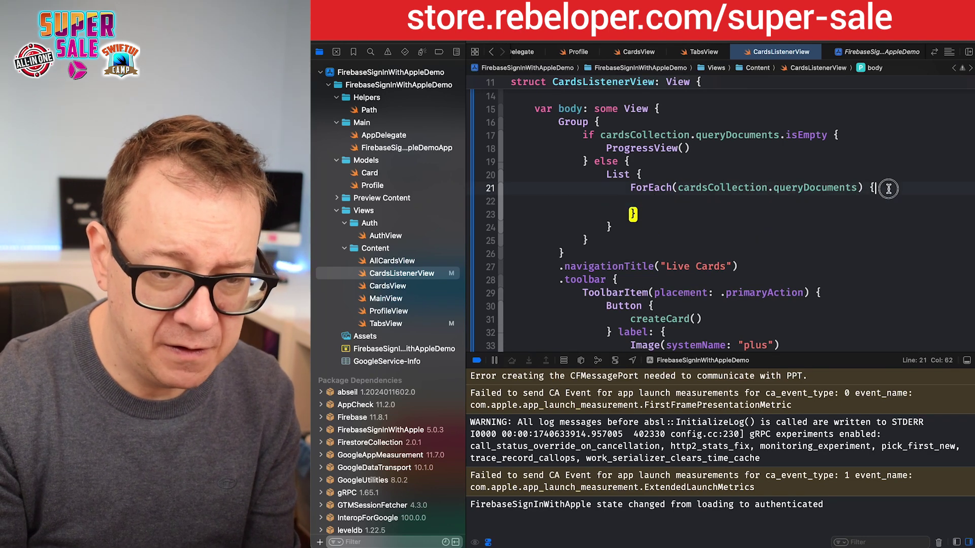
pyautogui.write('d')
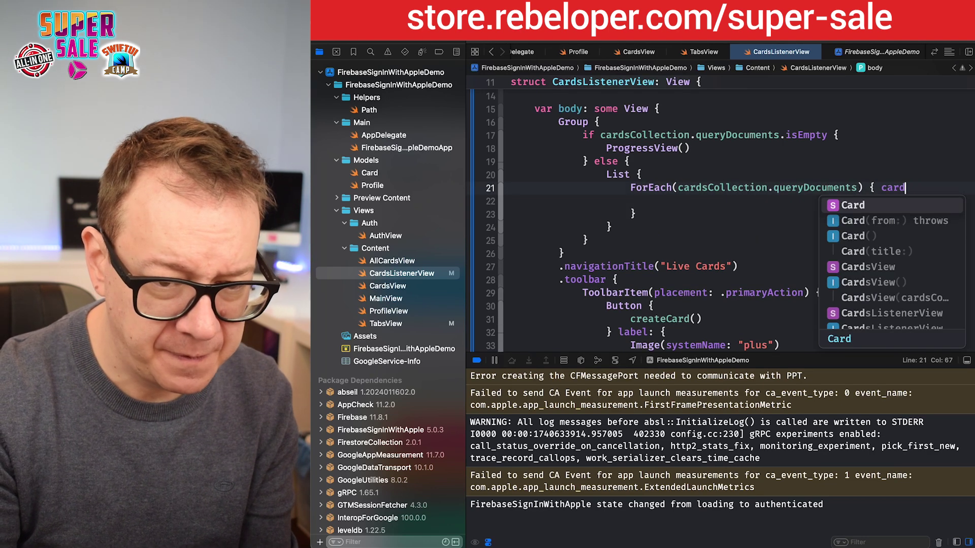
pyautogui.write(' in')
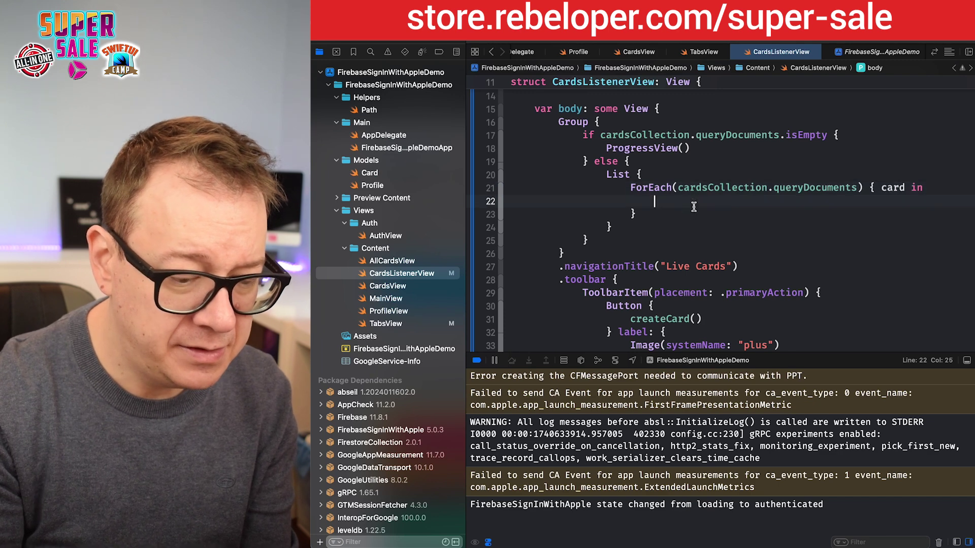
pyautogui.write('ll')
pyautogui.press('Return')
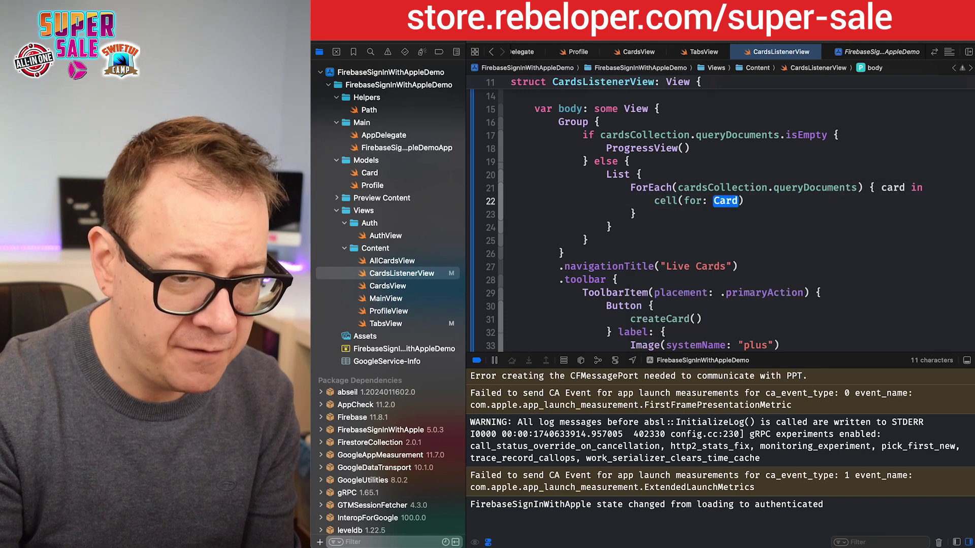
pyautogui.write('rd')
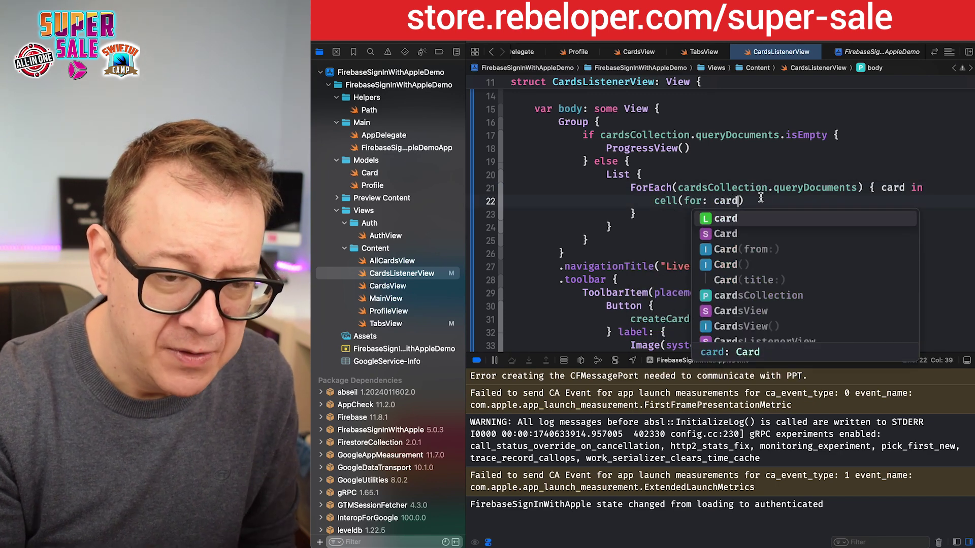
pyautogui.write(')')
pyautogui.scroll(-5, 582, 281)
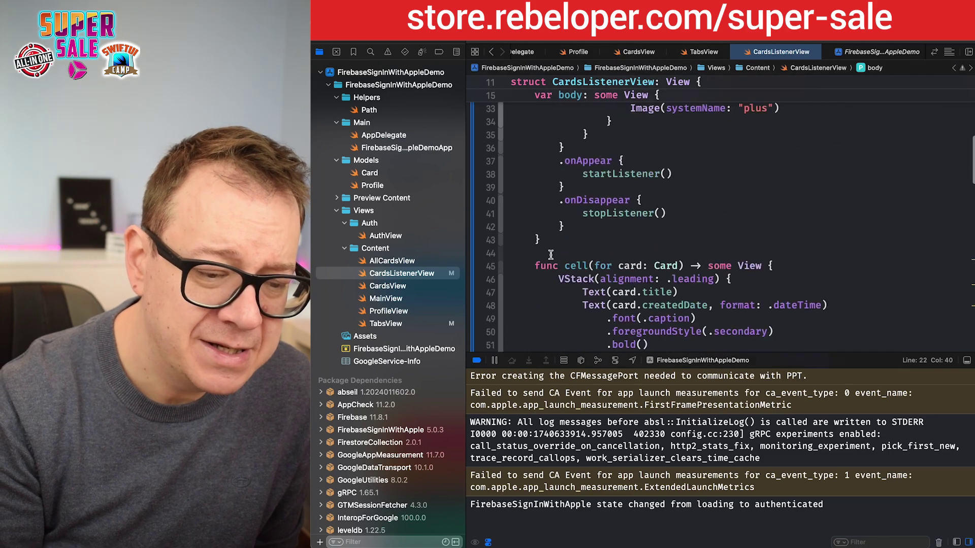
pyautogui.scroll(-5, 564, 267)
pyautogui.scroll(-1, 550, 255)
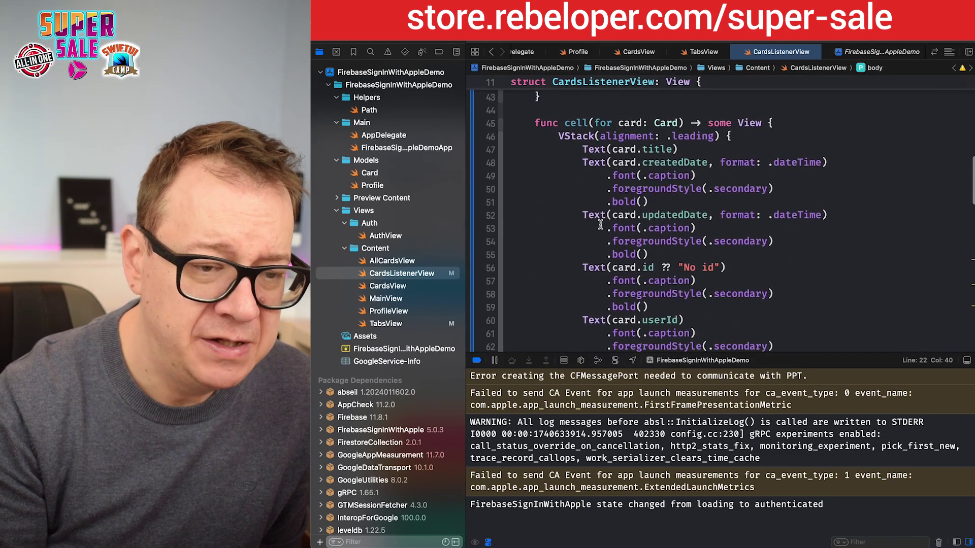
pyautogui.scroll(-3, 569, 190)
pyautogui.scroll(1, 568, 190)
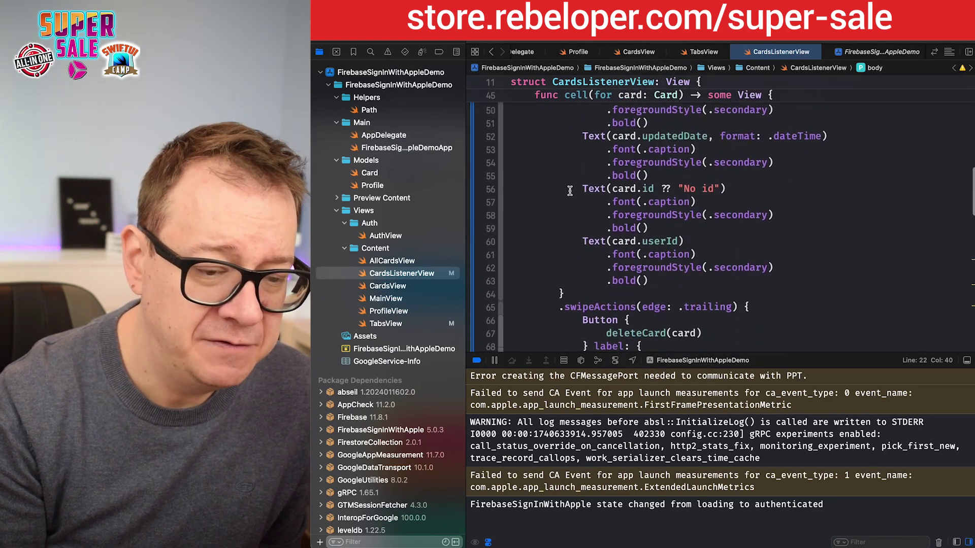
pyautogui.scroll(-2, 570, 190)
pyautogui.scroll(-2, 569, 191)
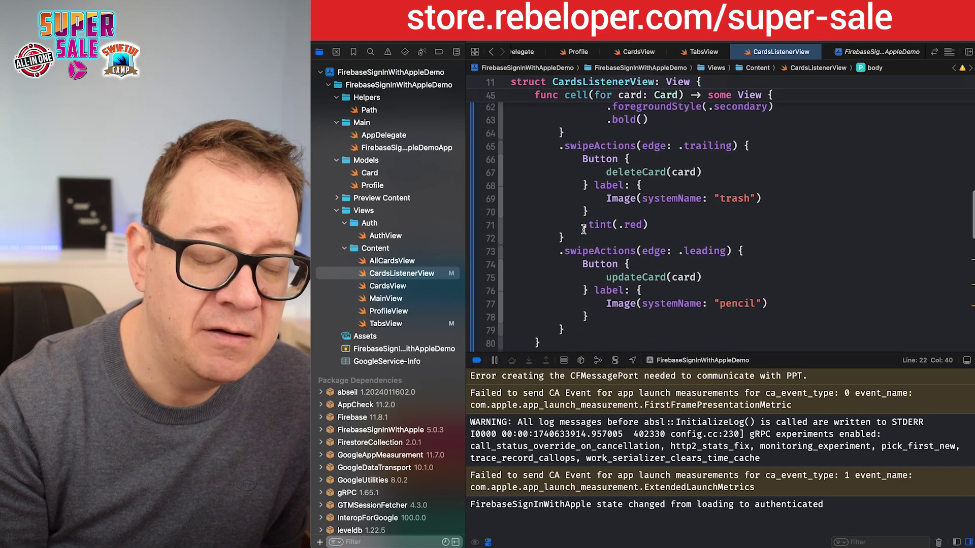
pyautogui.scroll(2, 555, 221)
pyautogui.scroll(2, 554, 221)
pyautogui.scroll(2, 555, 222)
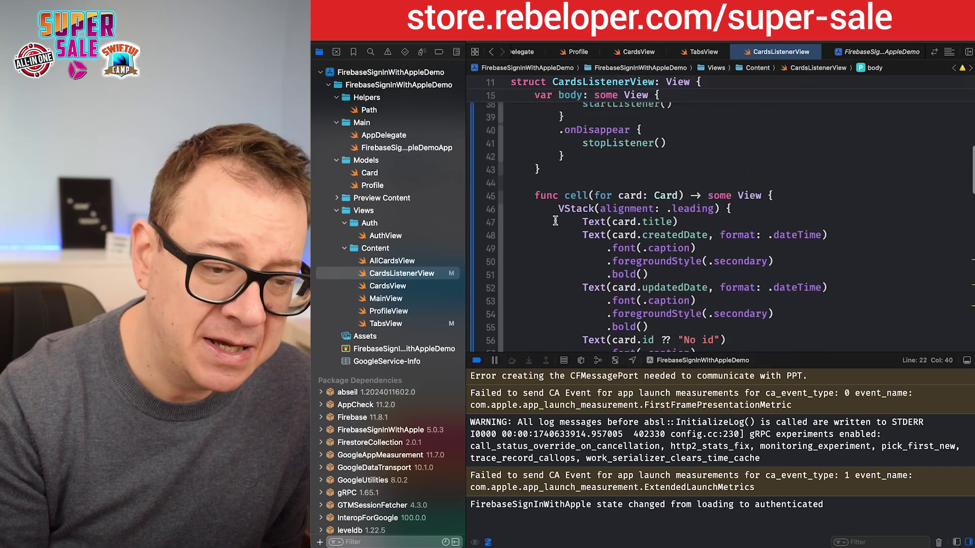
pyautogui.scroll(2, 554, 221)
pyautogui.scroll(2, 554, 221)
pyautogui.scroll(2, 555, 221)
pyautogui.scroll(2, 555, 221)
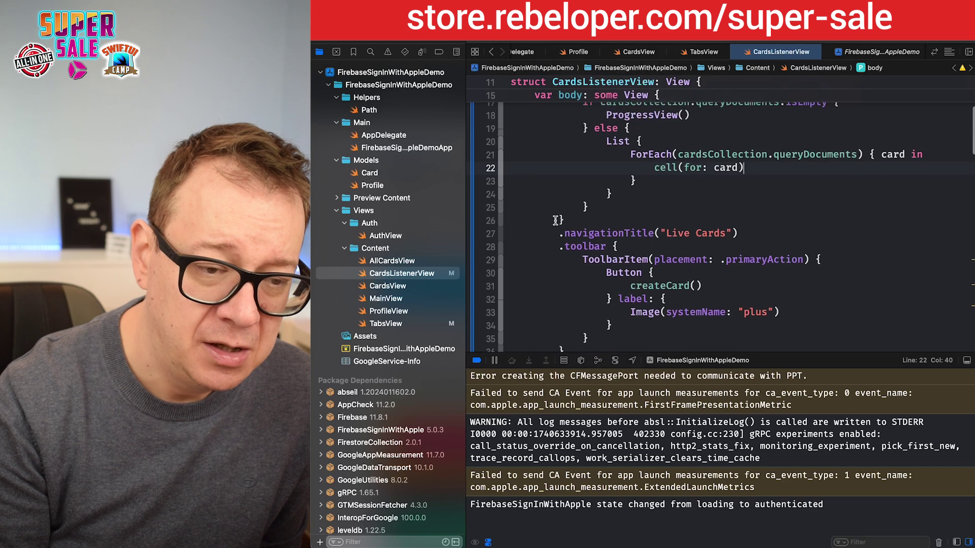
pyautogui.scroll(1, 555, 221)
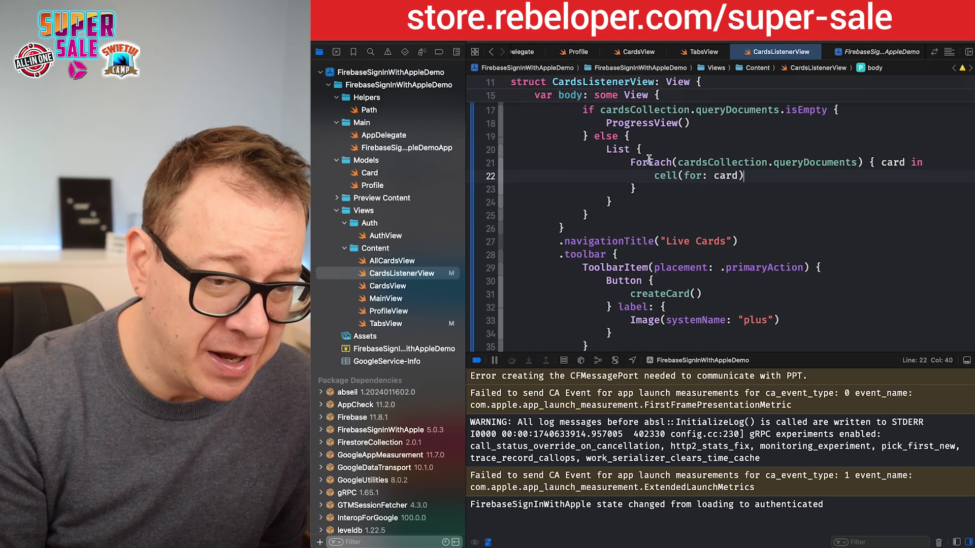
pyautogui.scroll(1, 647, 162)
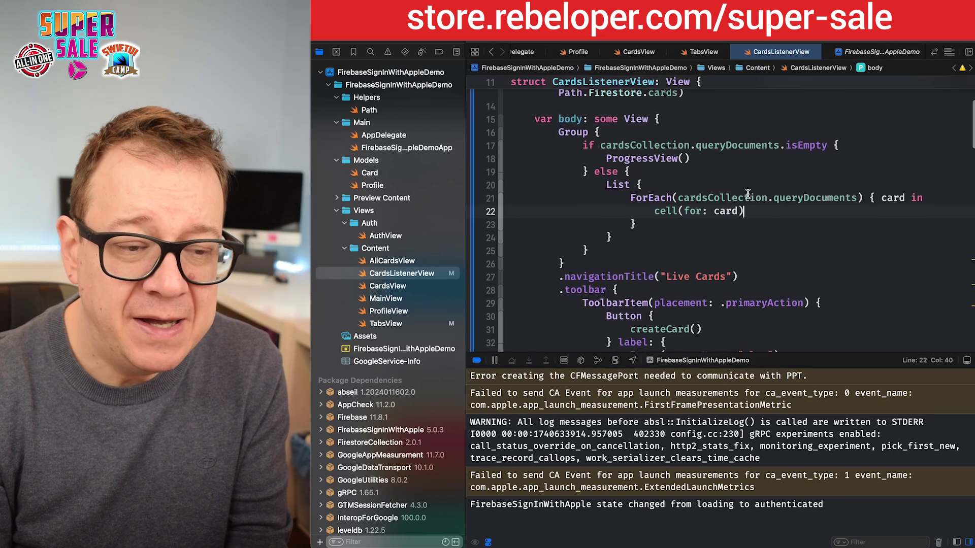
pyautogui.doubleClick(649, 159)
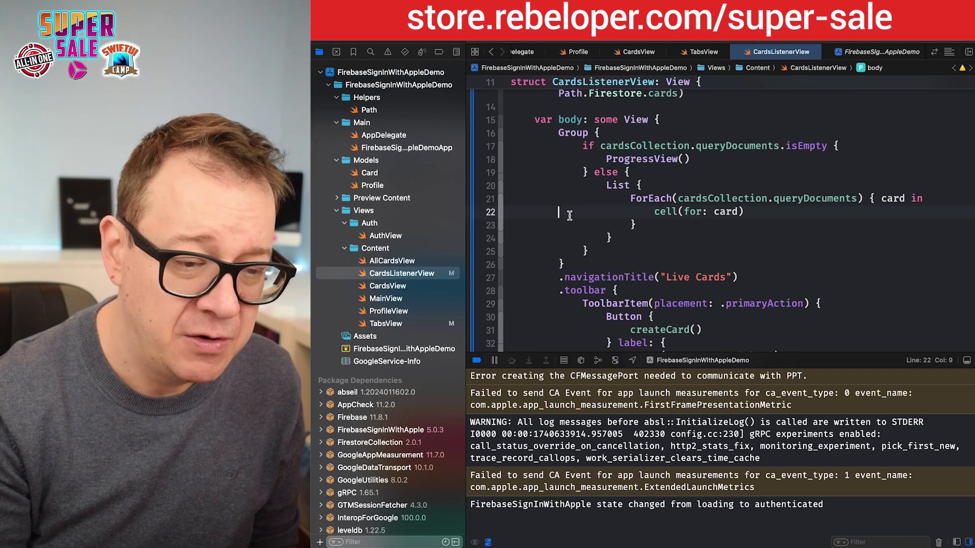
pyautogui.scroll(-5, 581, 213)
pyautogui.scroll(-5, 602, 213)
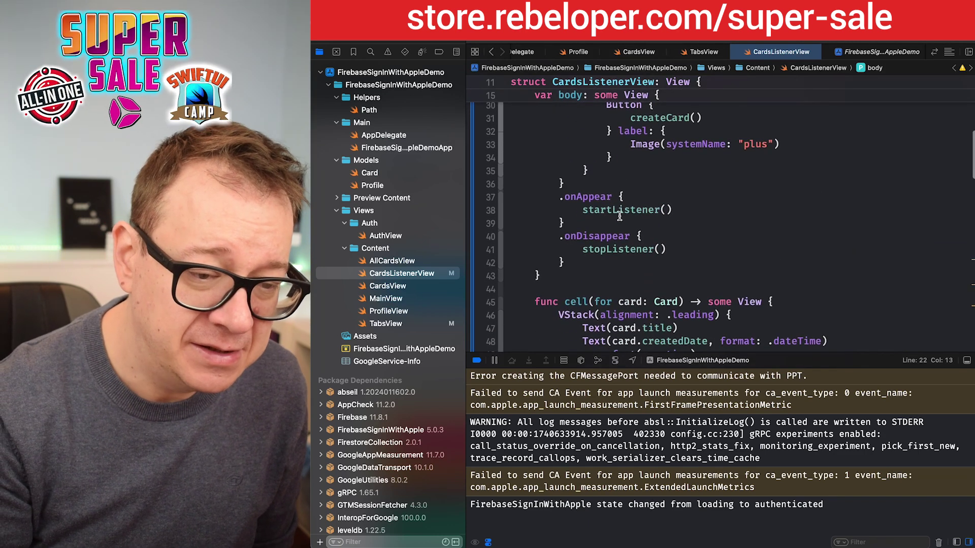
pyautogui.doubleClick(622, 212)
pyautogui.doubleClick(583, 197)
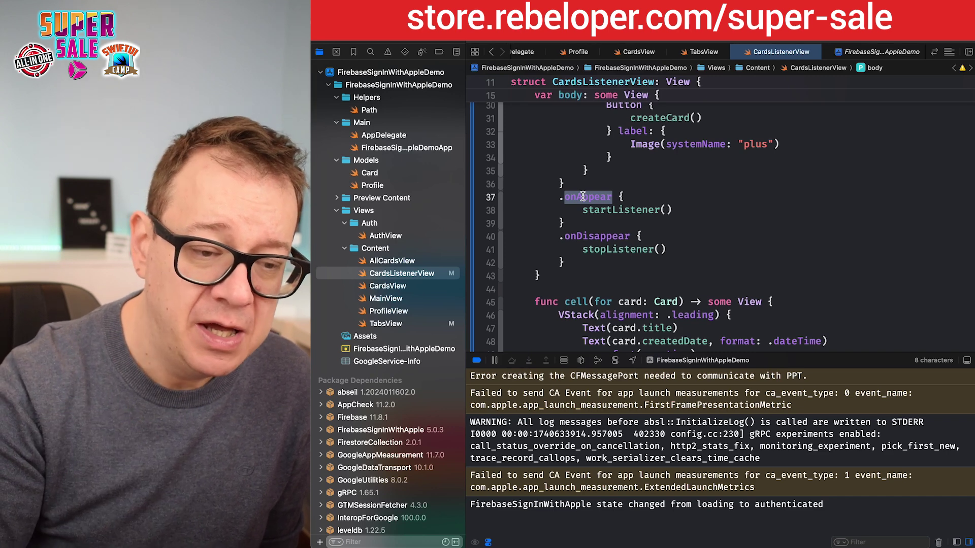
pyautogui.doubleClick(604, 237)
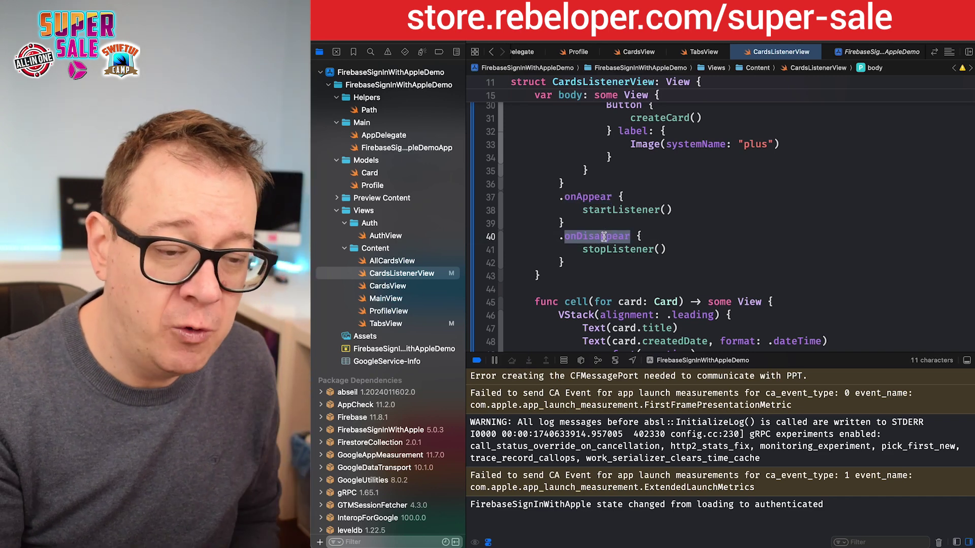
pyautogui.scroll(-2, 560, 259)
pyautogui.scroll(-3, 560, 260)
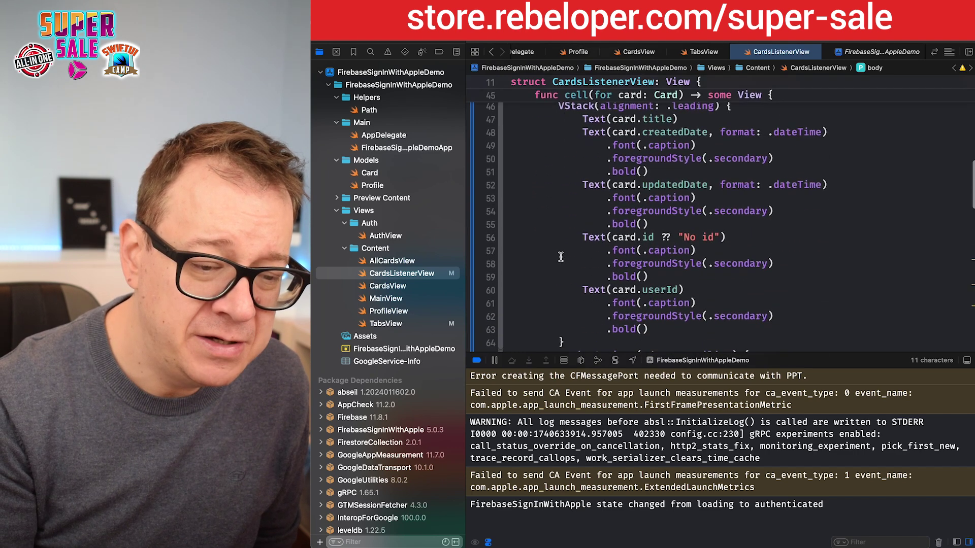
pyautogui.scroll(-4, 560, 259)
pyautogui.scroll(-4, 560, 258)
pyautogui.scroll(-3, 560, 258)
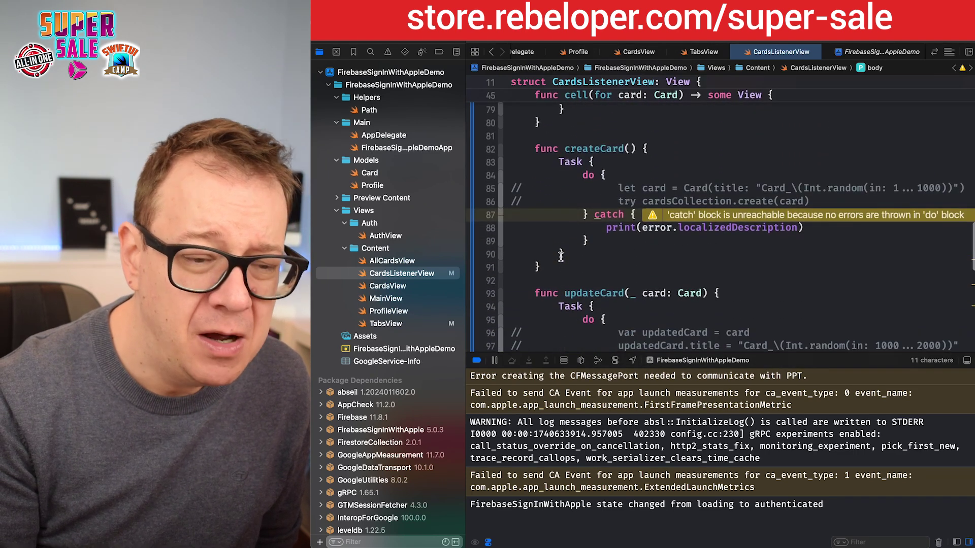
pyautogui.scroll(1, 560, 257)
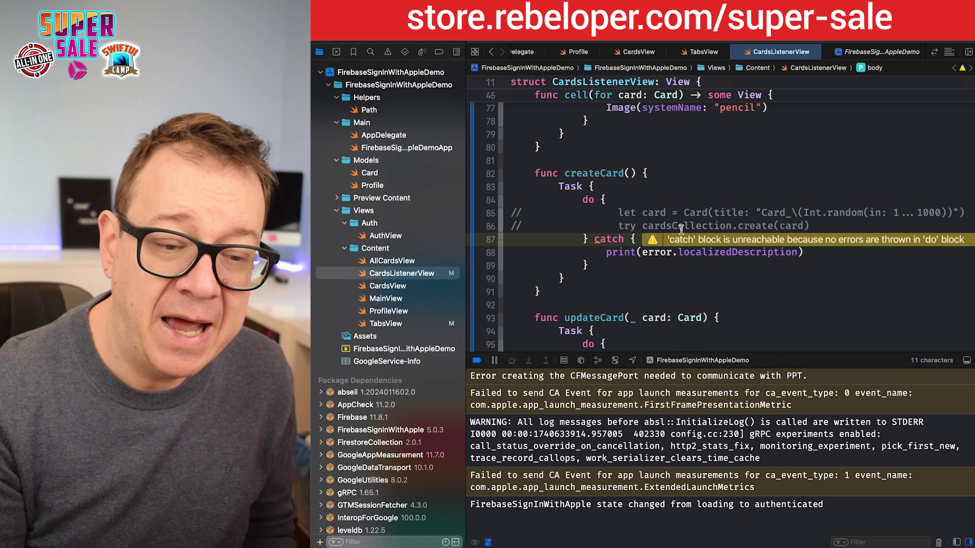
# Uncomment the card code in createCard, updateCard and deleteCard with Cmd+/
pyautogui.moveTo(686, 214); pyautogui.dragTo(691, 225)
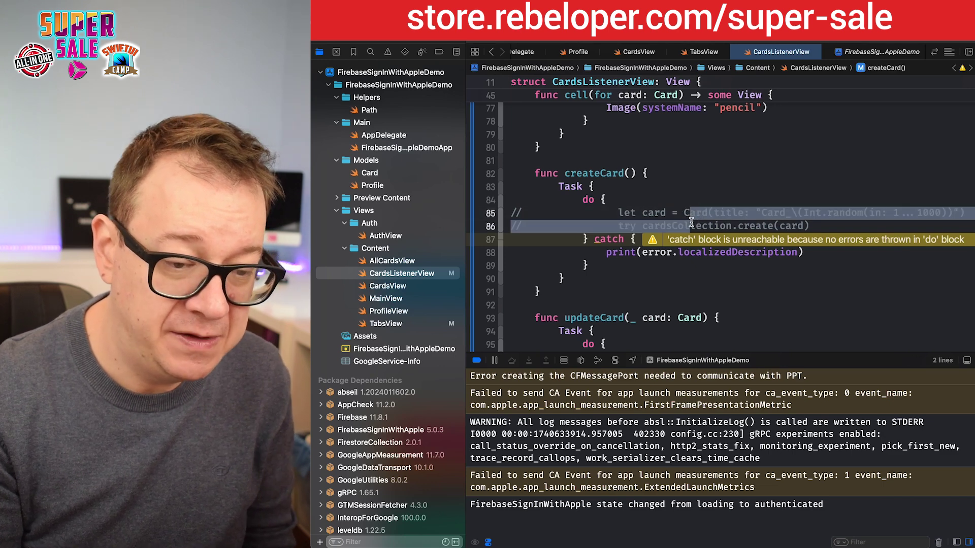
pyautogui.press('super+slash')
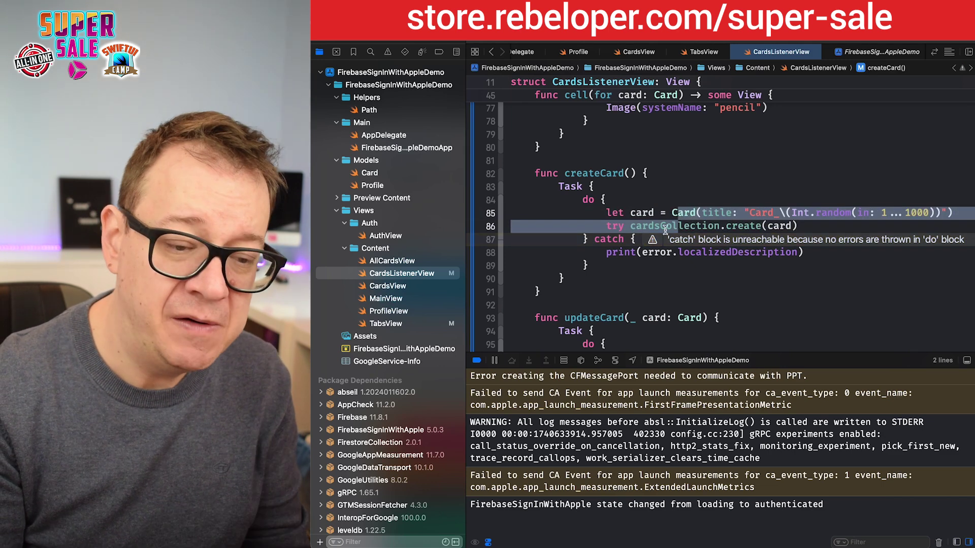
pyautogui.scroll(-1, 665, 230)
pyautogui.scroll(-5, 665, 230)
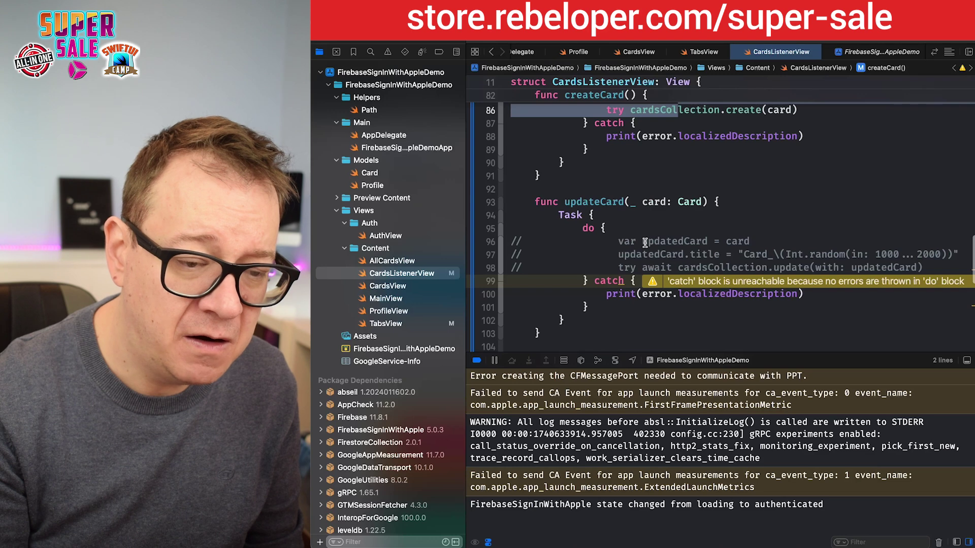
pyautogui.moveTo(645, 241); pyautogui.dragTo(653, 273)
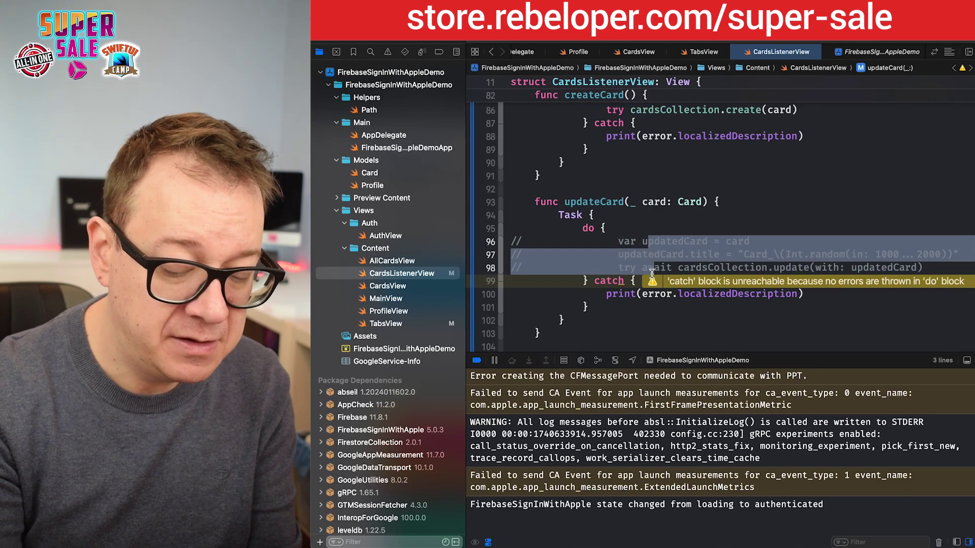
pyautogui.press('super+slash')
pyautogui.scroll(-3, 655, 271)
pyautogui.scroll(-3, 674, 267)
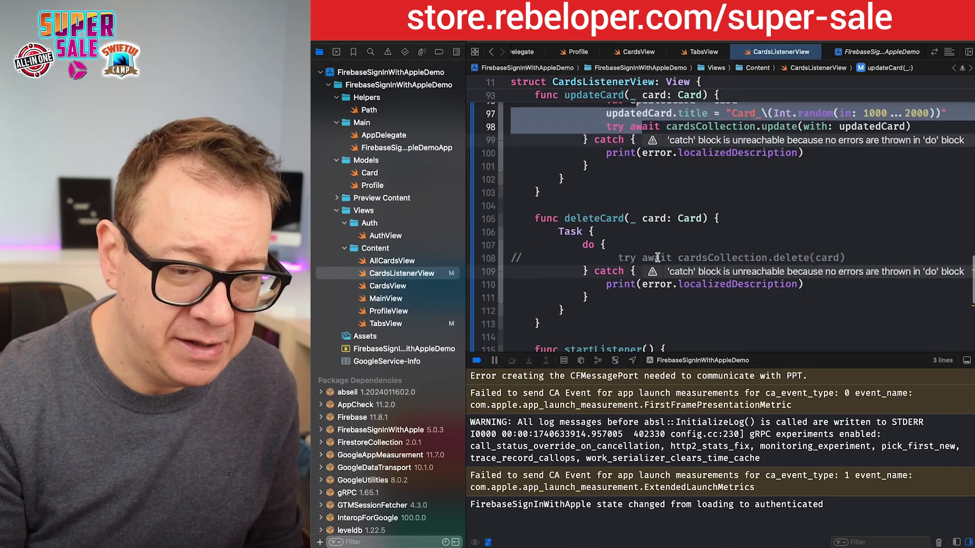
pyautogui.click(657, 257)
pyautogui.press('super+slash')
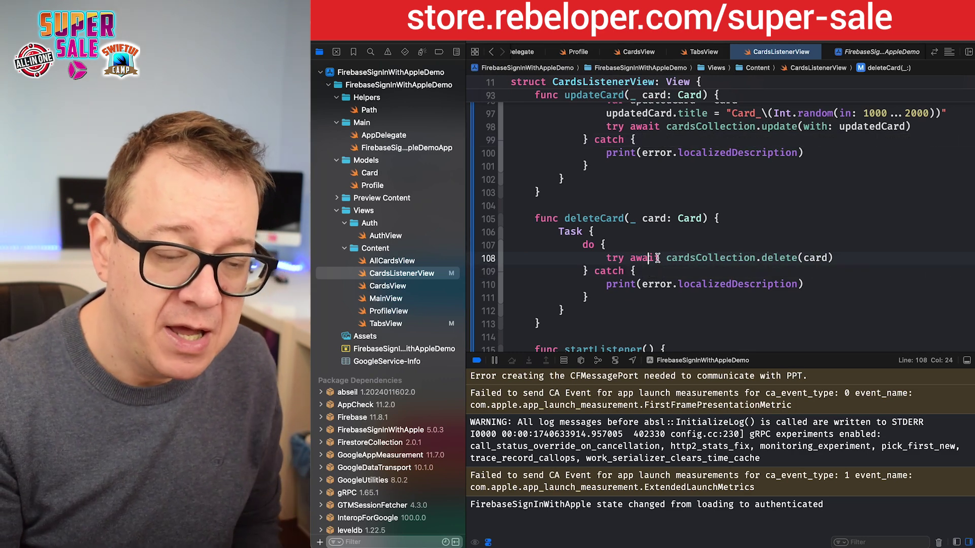
pyautogui.doubleClick(695, 258)
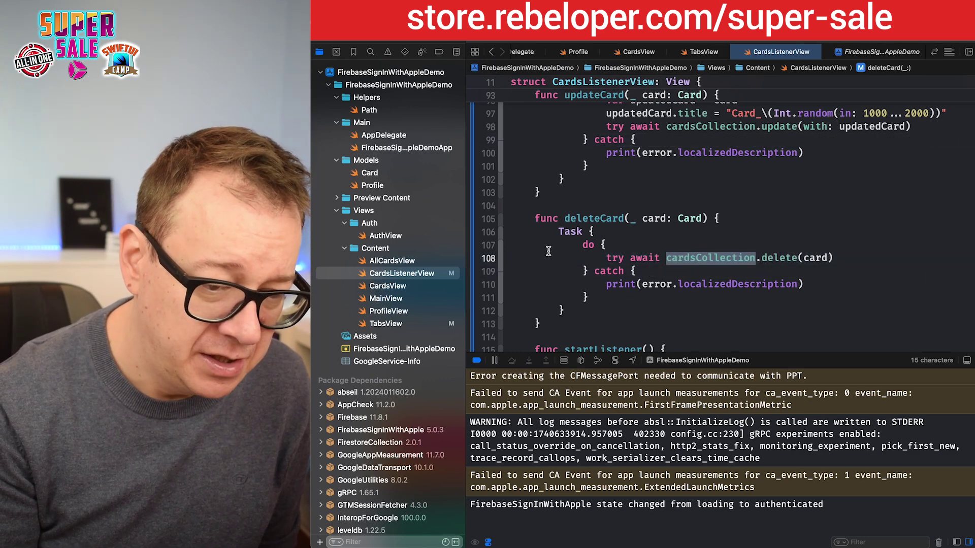
pyautogui.scroll(-2, 548, 251)
pyautogui.scroll(-2, 548, 250)
pyautogui.scroll(-2, 571, 229)
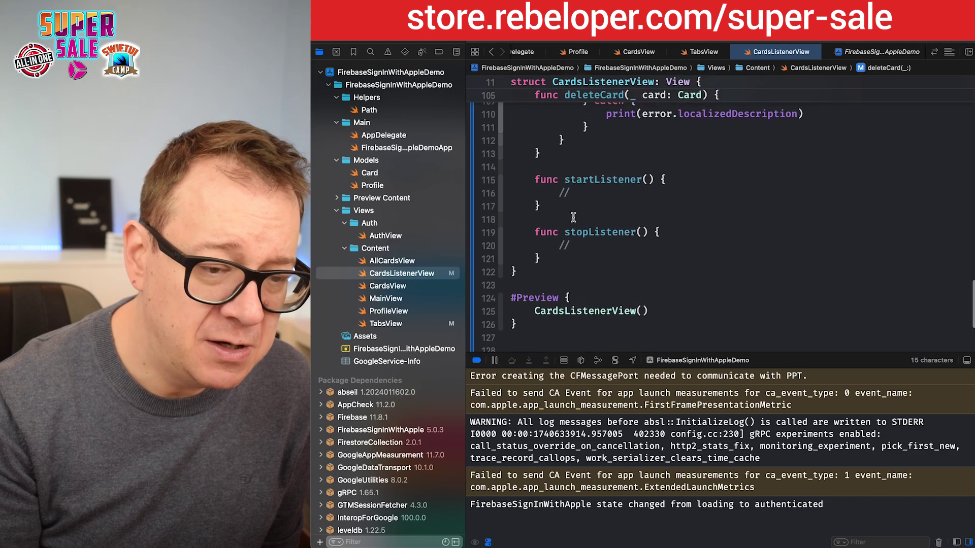
# Insert cardsCollection.startListening using its predicates variant in startListener
pyautogui.click(594, 195)
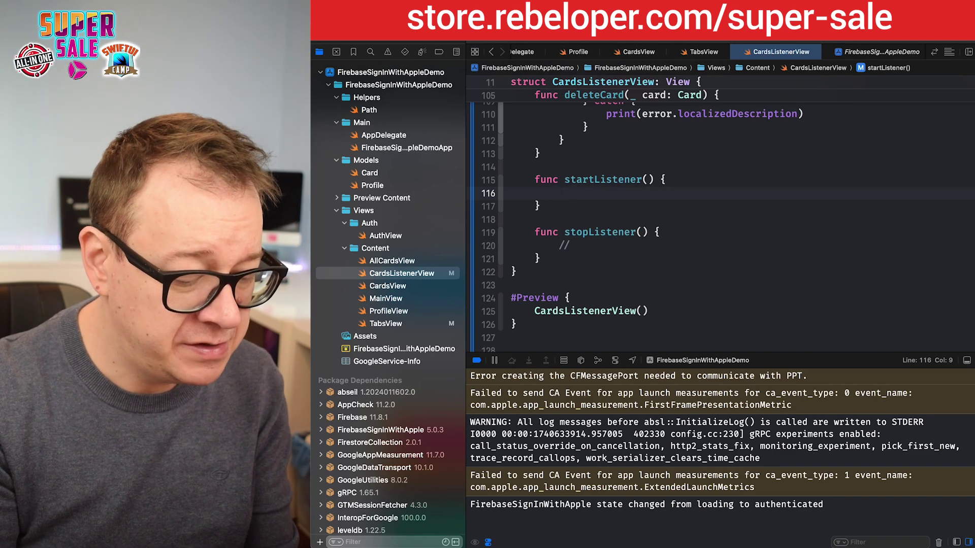
pyautogui.write('card')
pyautogui.press('Return')
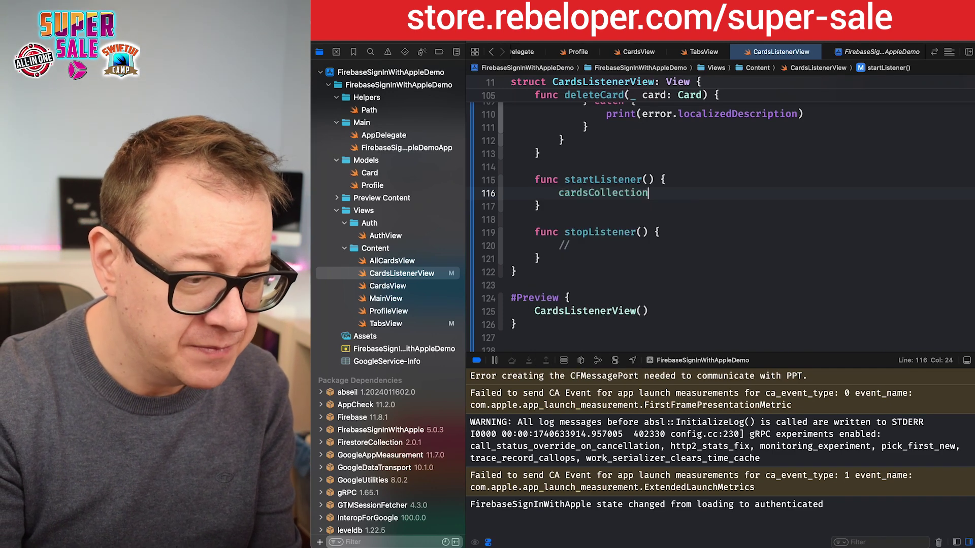
pyautogui.write('.s')
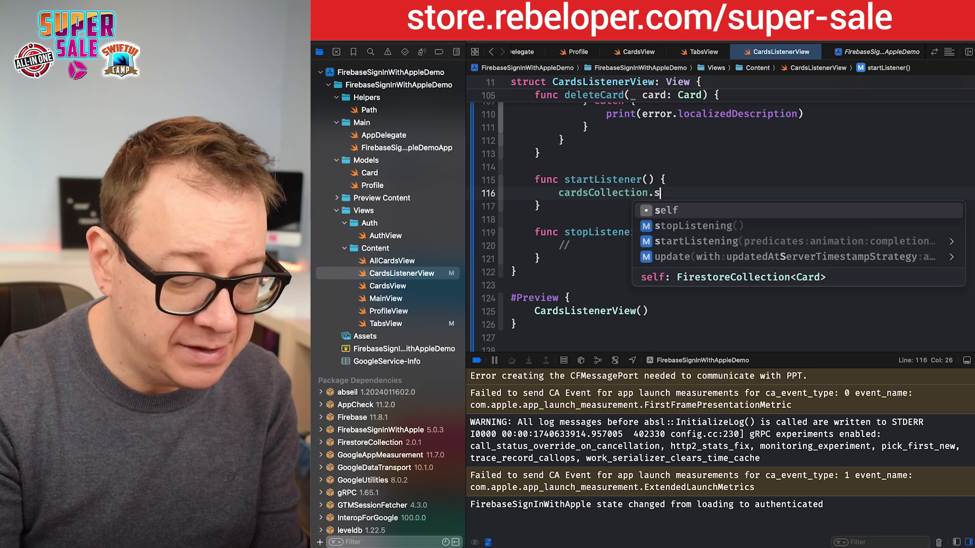
pyautogui.write('t')
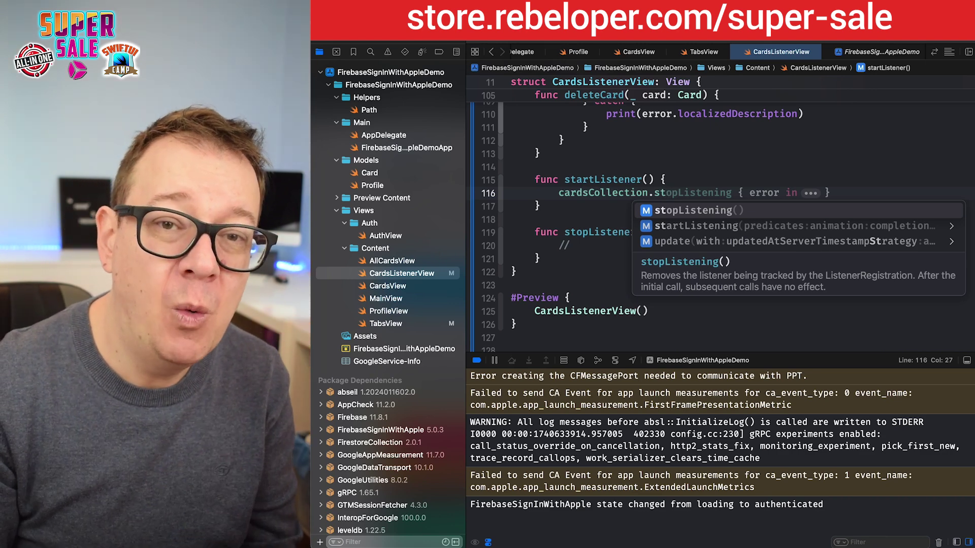
pyautogui.press('Down')
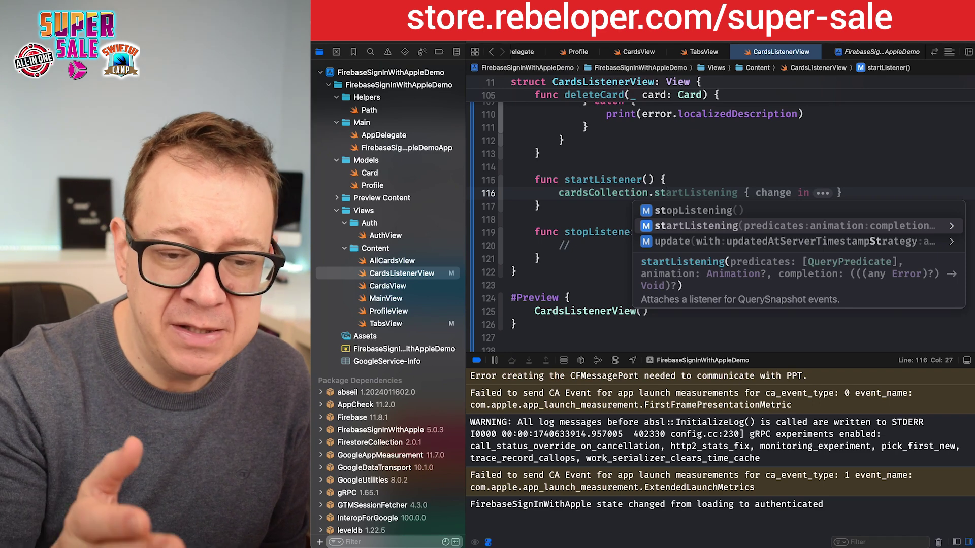
pyautogui.press('Right')
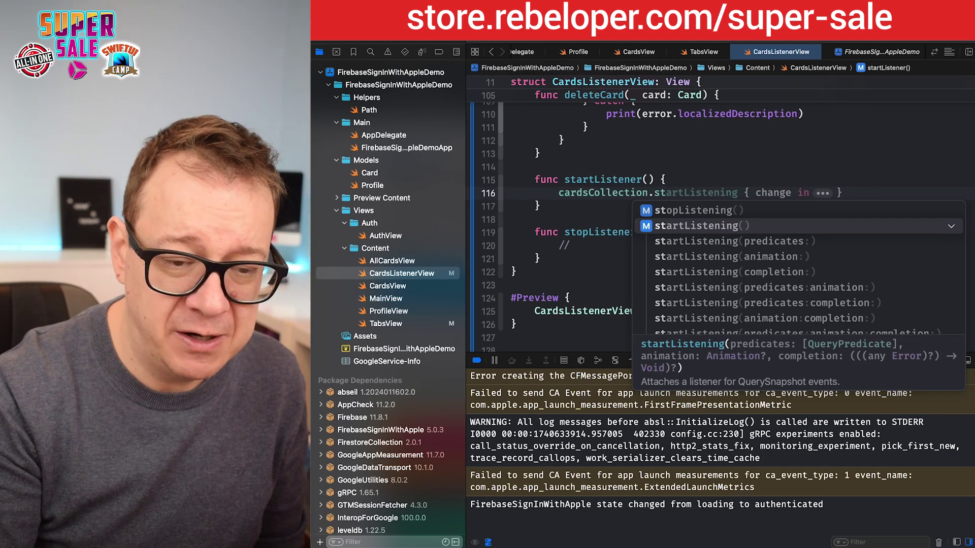
pyautogui.press('Down')
pyautogui.press('Down')
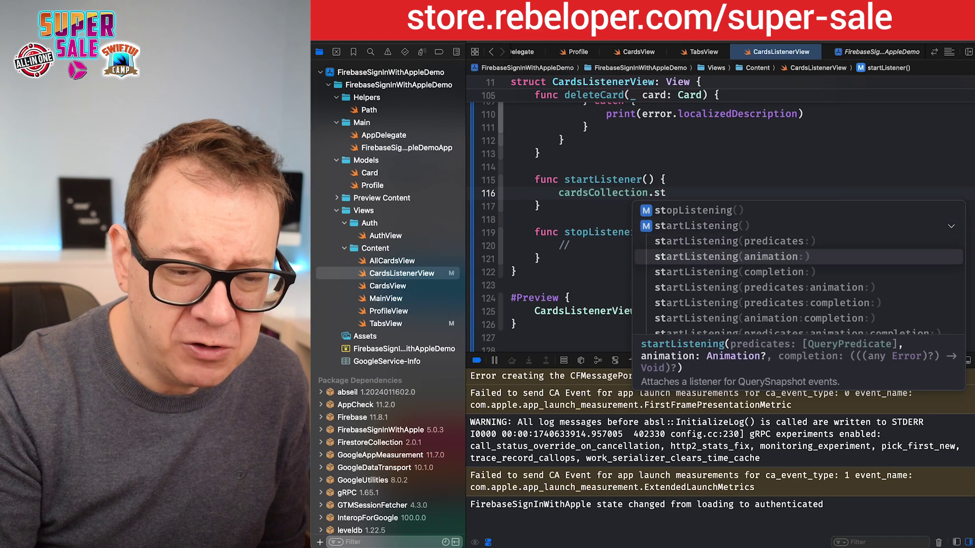
pyautogui.press('Down')
pyautogui.press('Up')
pyautogui.press('Up')
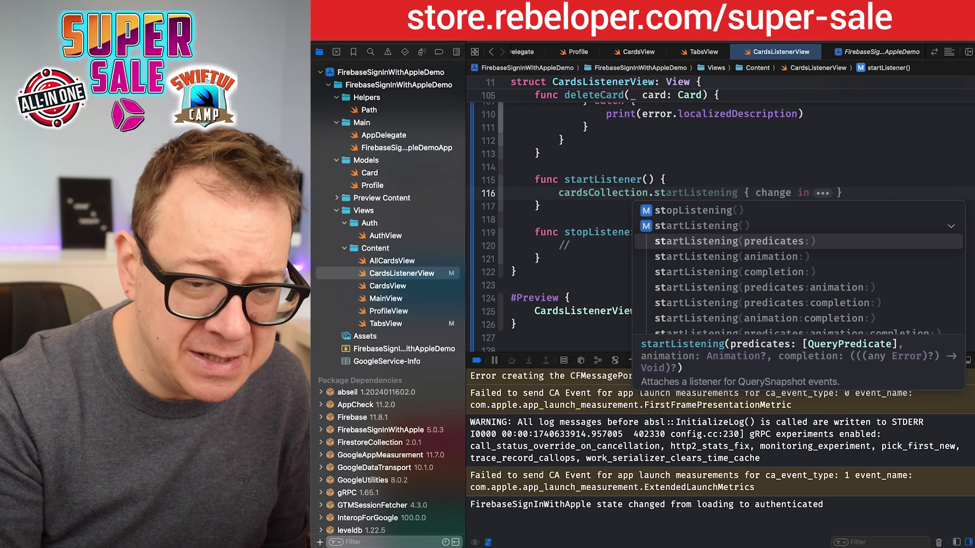
pyautogui.press('Return')
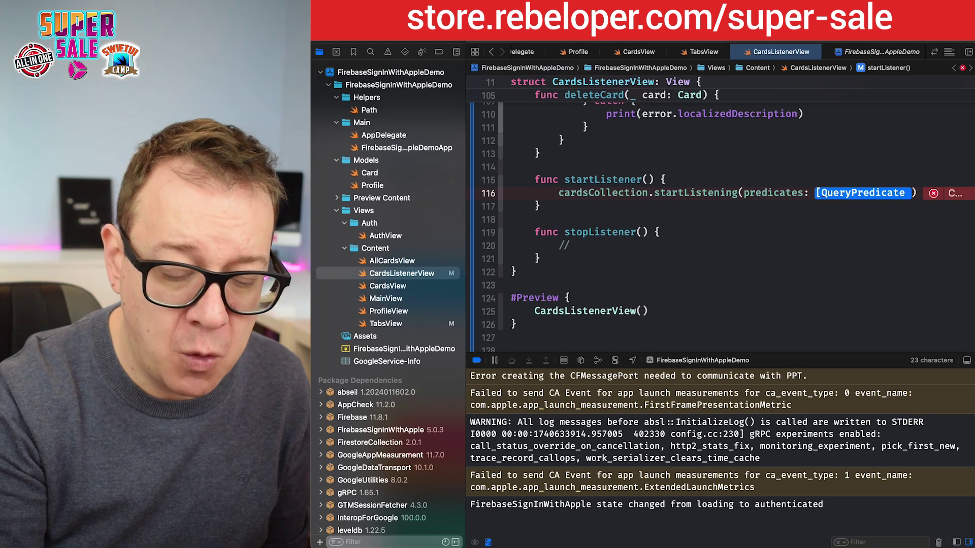
pyautogui.write('[')
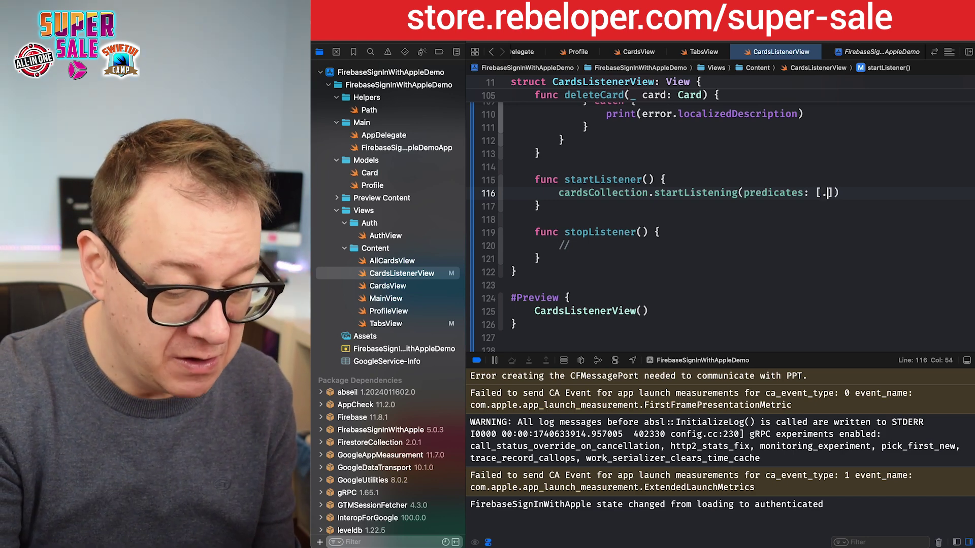
pyautogui.write('orde')
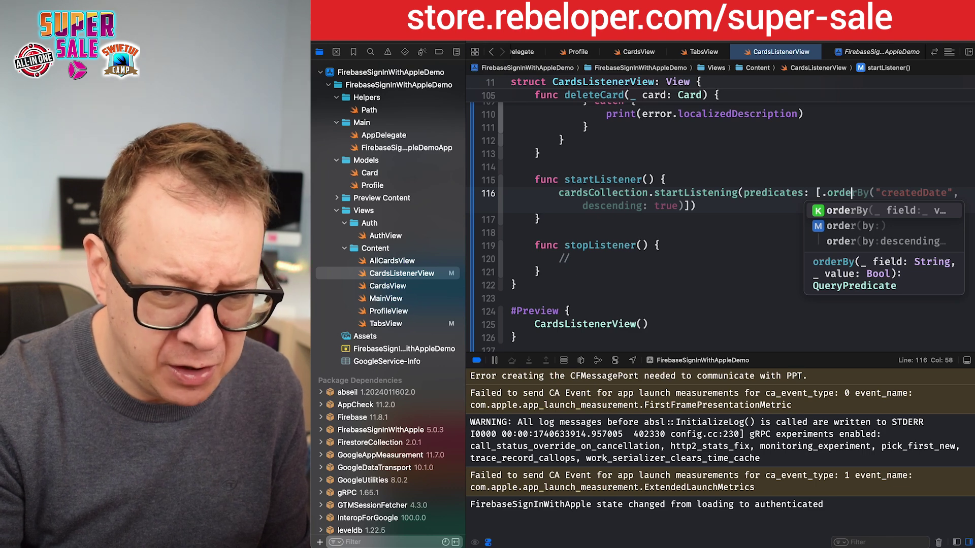
# Fill the orderBy predicate with the Card model's createdAt field and select the Bool placeholder
pyautogui.press('Return')
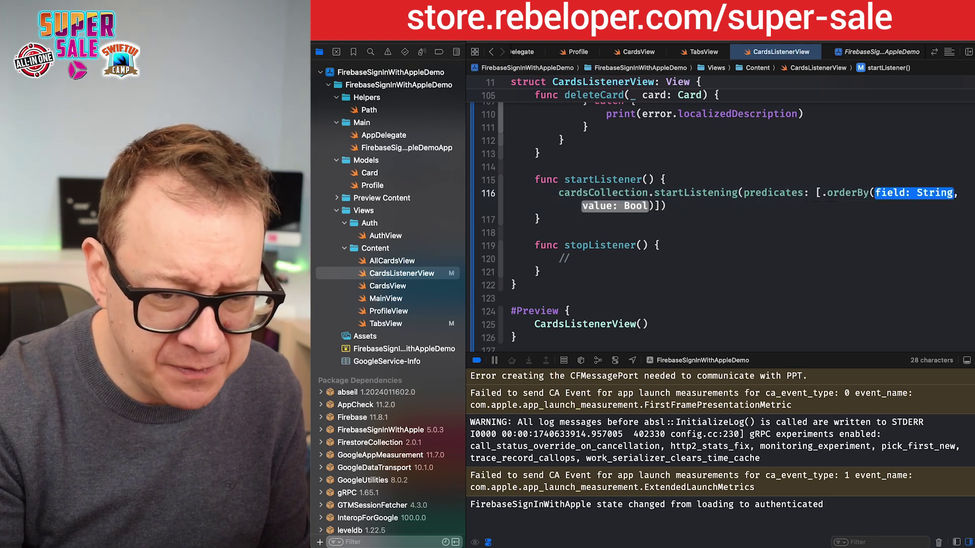
pyautogui.write('"')
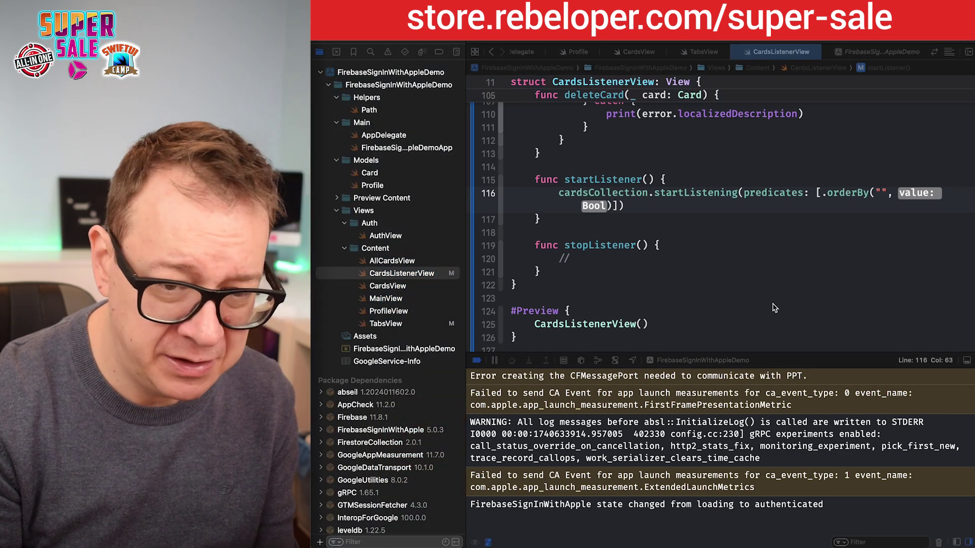
pyautogui.click(883, 192)
pyautogui.write('createdAt')
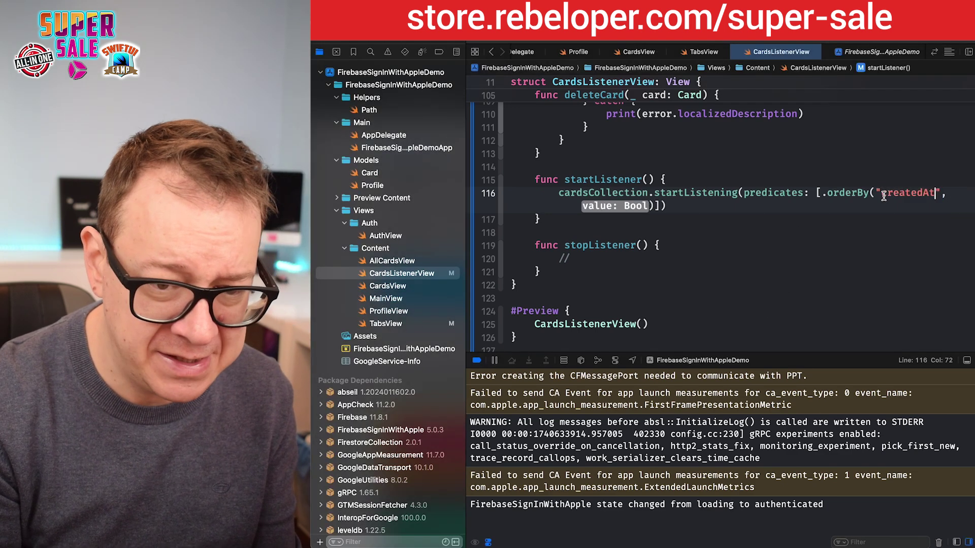
pyautogui.click(393, 175)
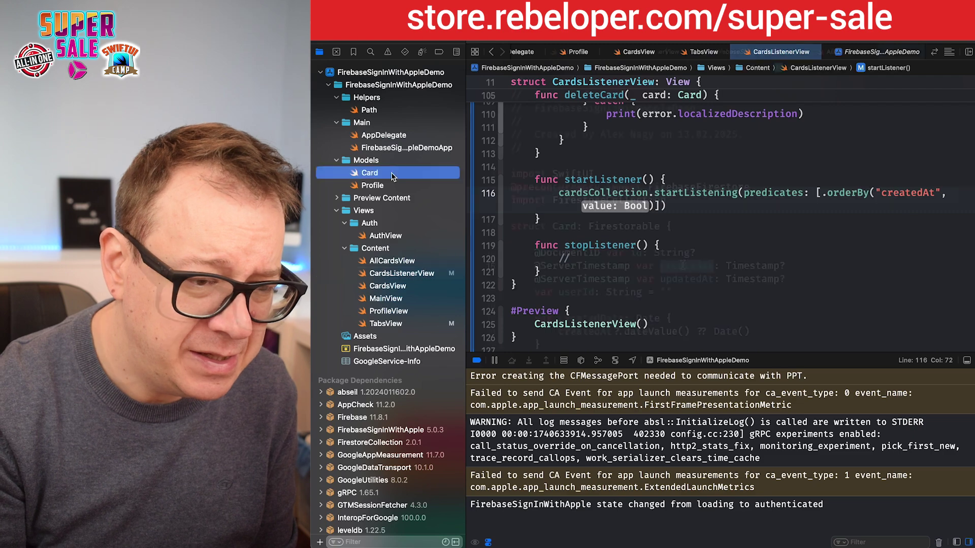
pyautogui.doubleClick(684, 266)
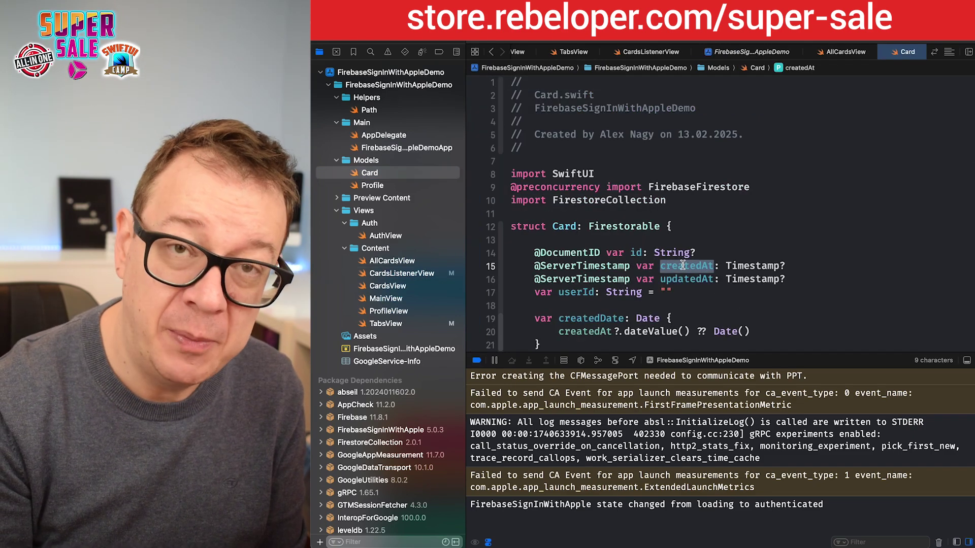
pyautogui.click(492, 53)
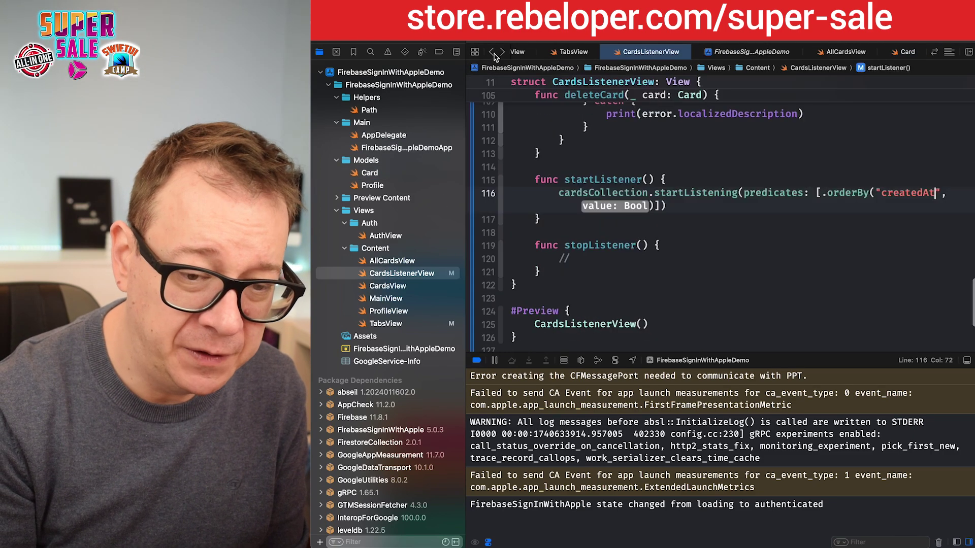
pyautogui.click(624, 205)
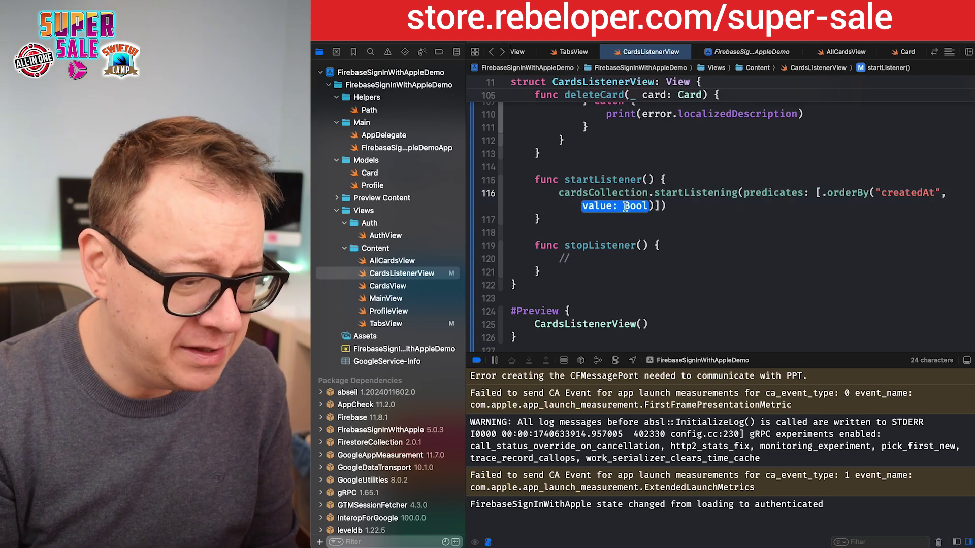
pyautogui.write('true)')
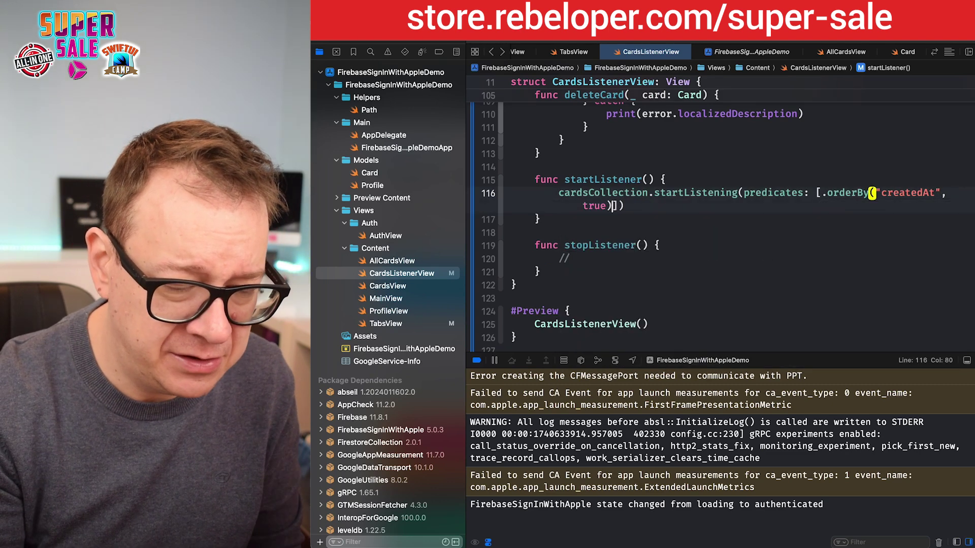
pyautogui.write(']')
# Replace the stopListener comment with cardsCollection.stopListening()
pyautogui.click(577, 259)
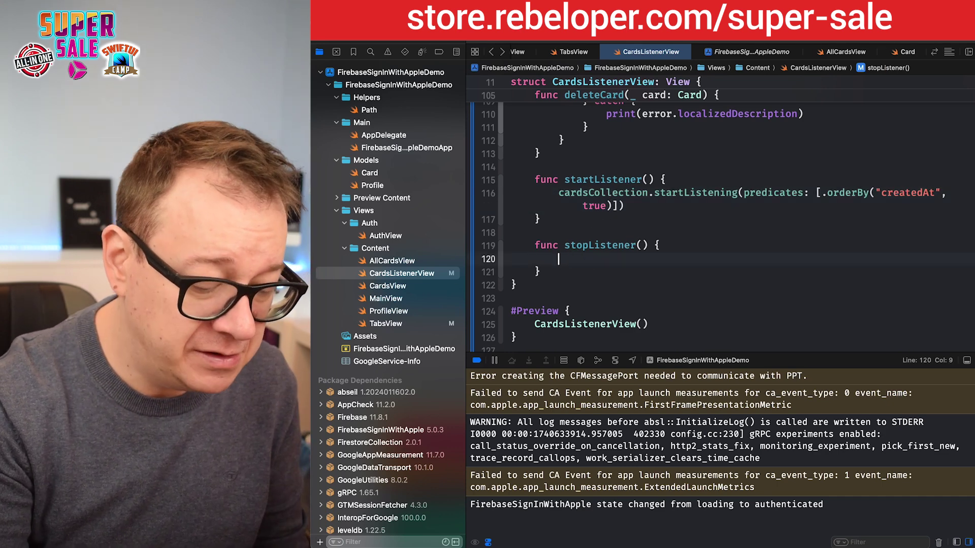
pyautogui.press('BackSpace')
pyautogui.press('BackSpace')
pyautogui.write('car')
pyautogui.press('Return')
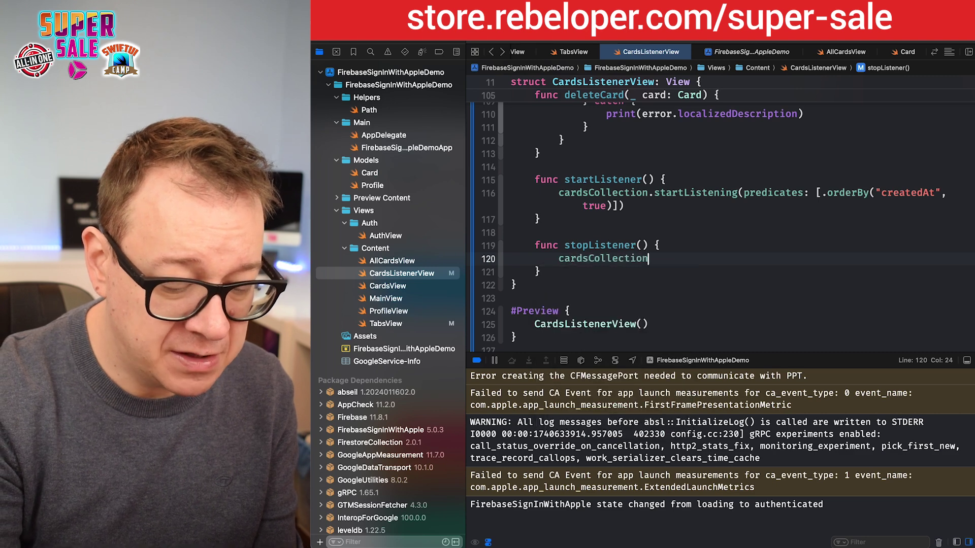
pyautogui.write('.st')
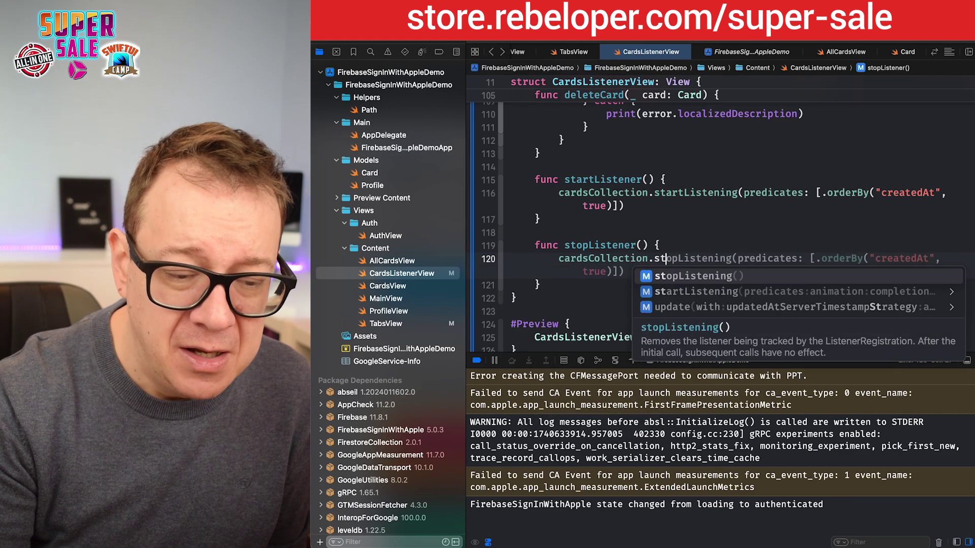
pyautogui.press('Return')
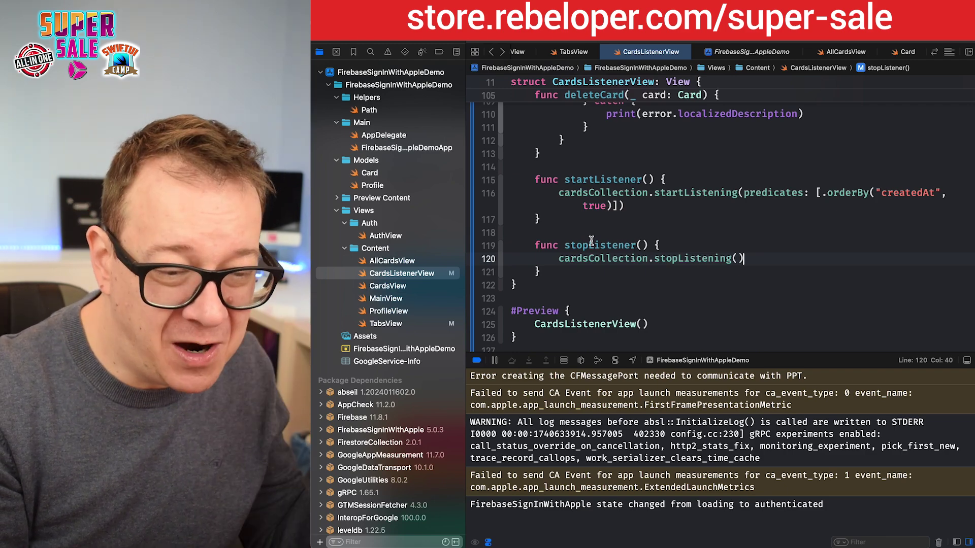
pyautogui.scroll(15, 675, 238)
pyautogui.scroll(10, 675, 237)
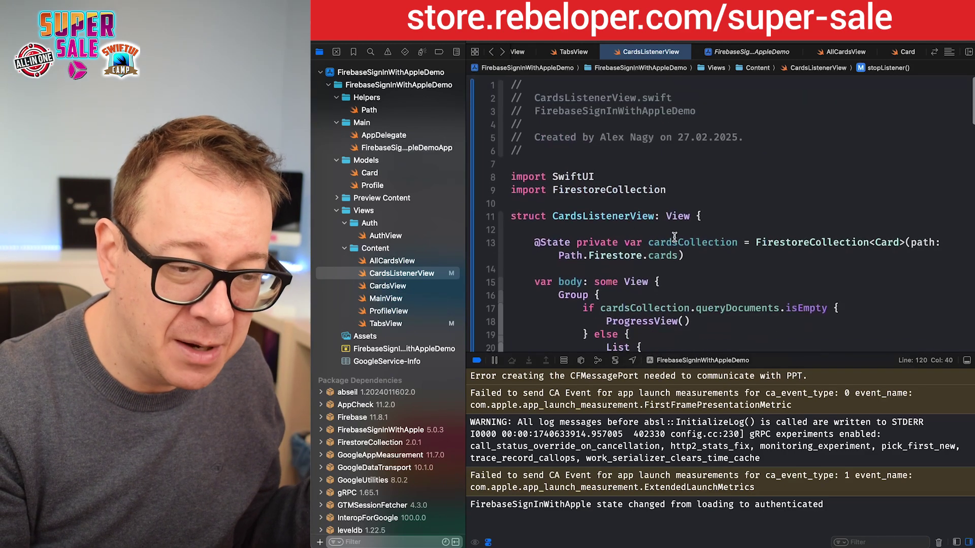
pyautogui.scroll(-1, 685, 228)
pyautogui.doubleClick(702, 225)
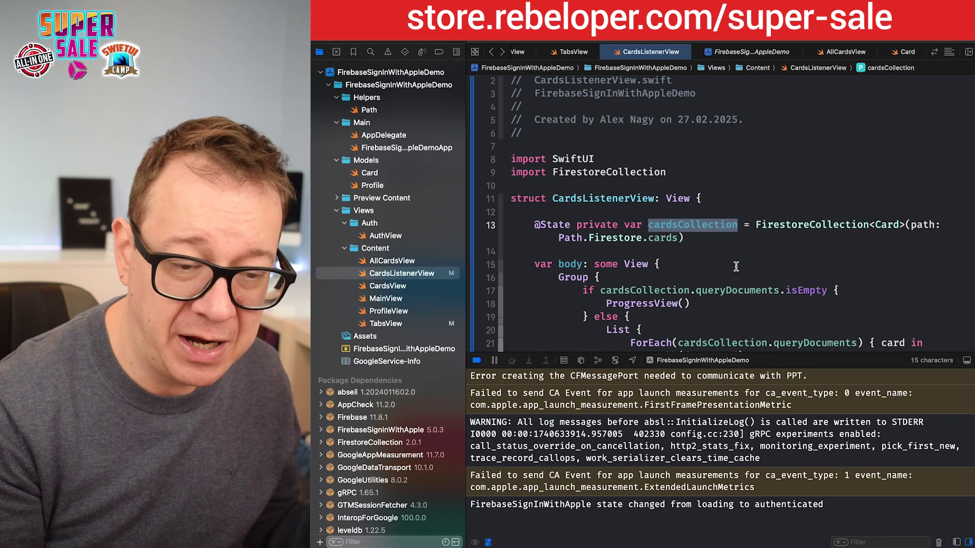
pyautogui.scroll(-2, 735, 251)
pyautogui.scroll(-4, 729, 221)
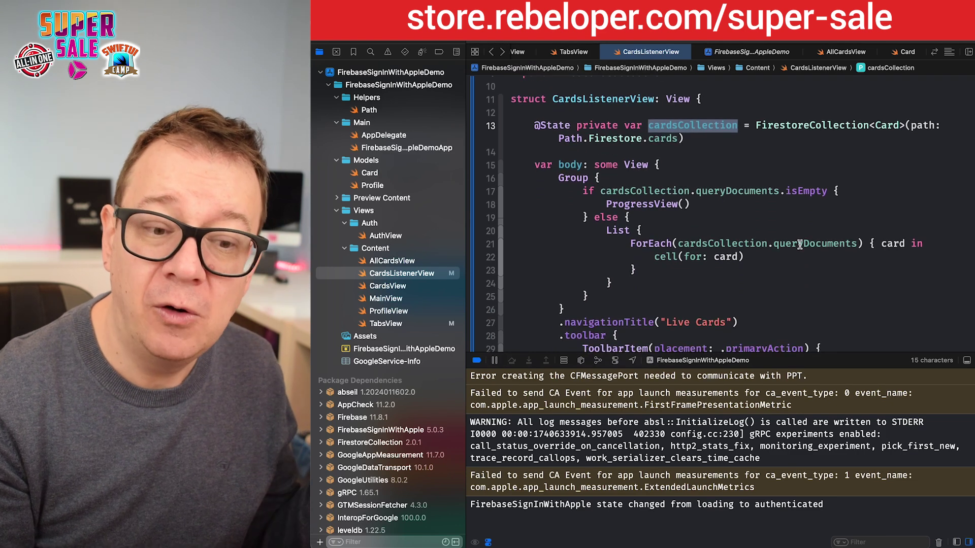
pyautogui.doubleClick(800, 244)
pyautogui.scroll(-5, 663, 252)
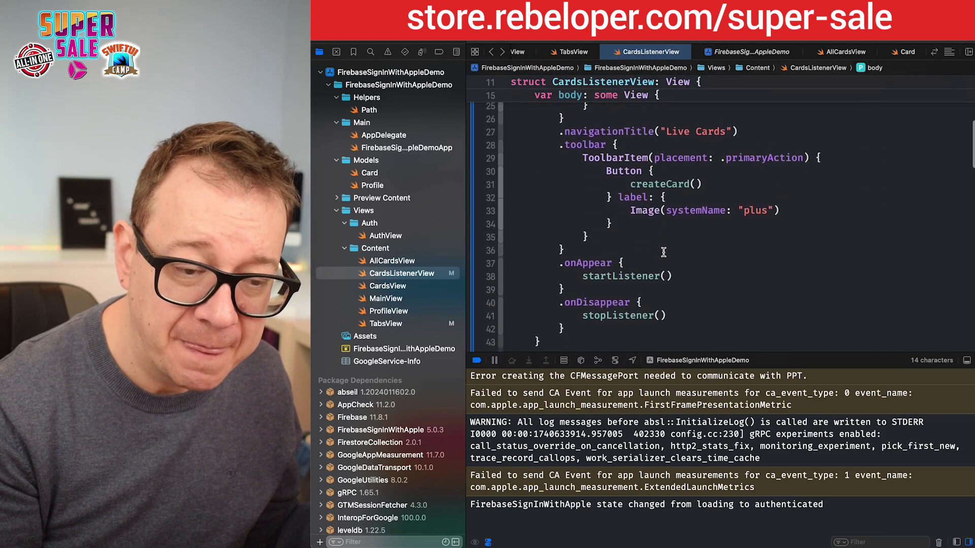
pyautogui.scroll(-2, 624, 240)
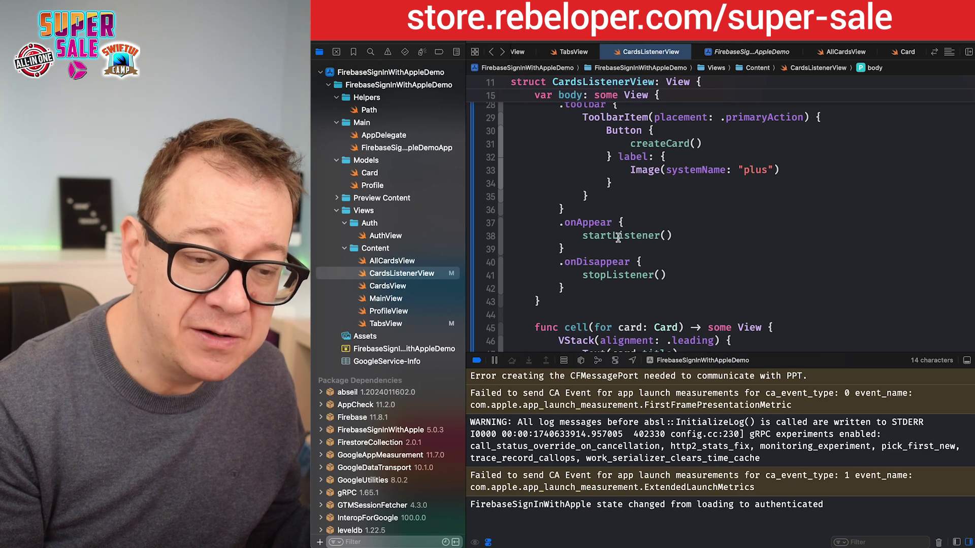
pyautogui.scroll(-5, 723, 206)
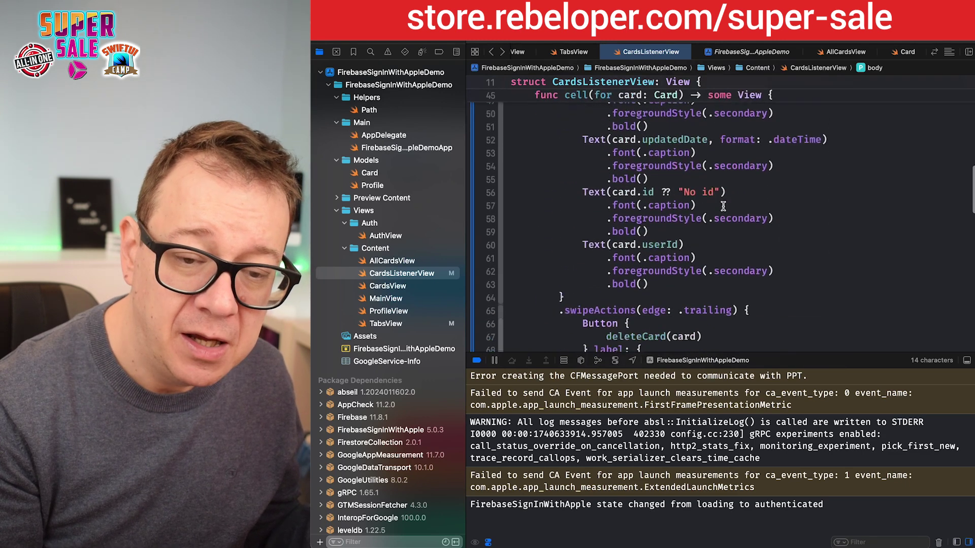
pyautogui.scroll(-3, 723, 206)
pyautogui.scroll(-3, 723, 205)
pyautogui.scroll(-3, 722, 206)
pyautogui.scroll(-3, 723, 206)
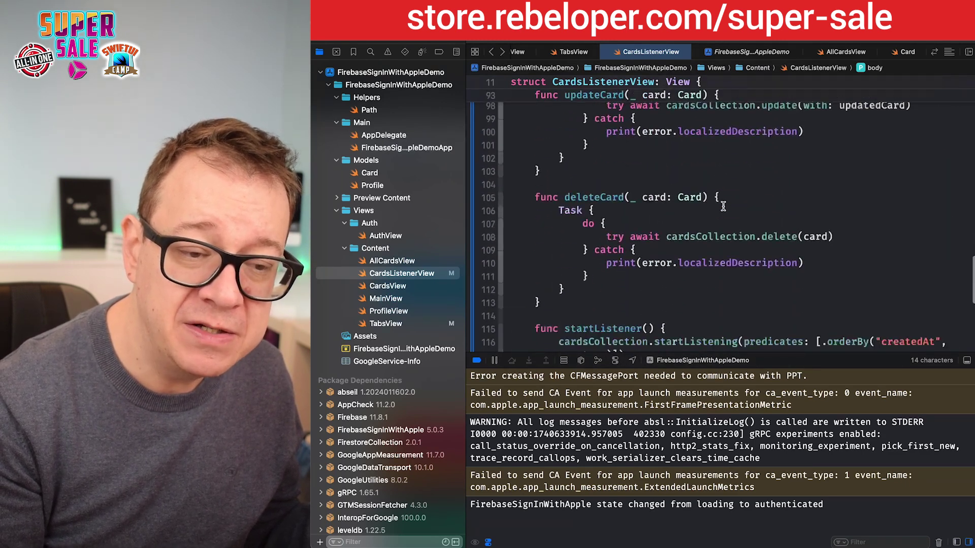
pyautogui.scroll(-3, 723, 206)
pyautogui.scroll(-2, 723, 206)
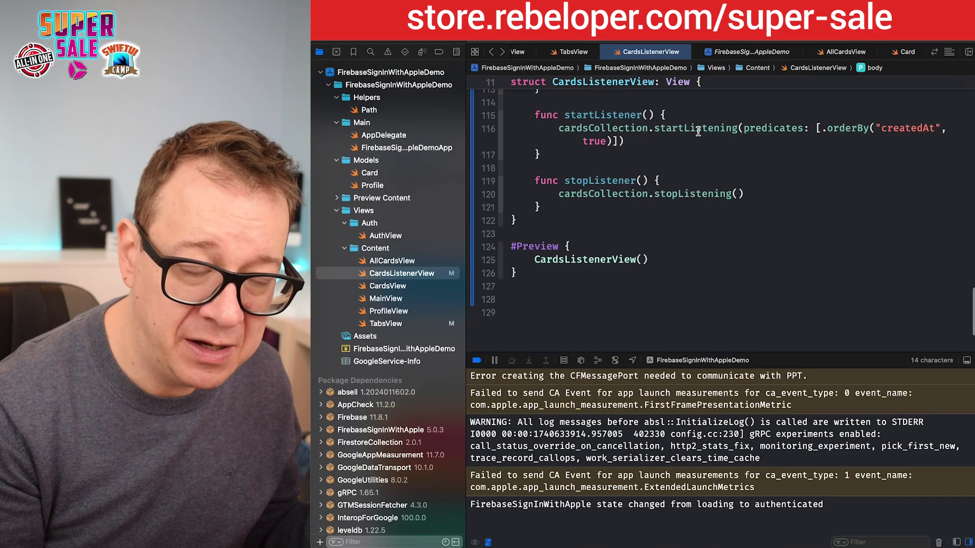
# Rerun the app, scroll the Live Cards list, and add a new card with +
pyautogui.press('super+period')
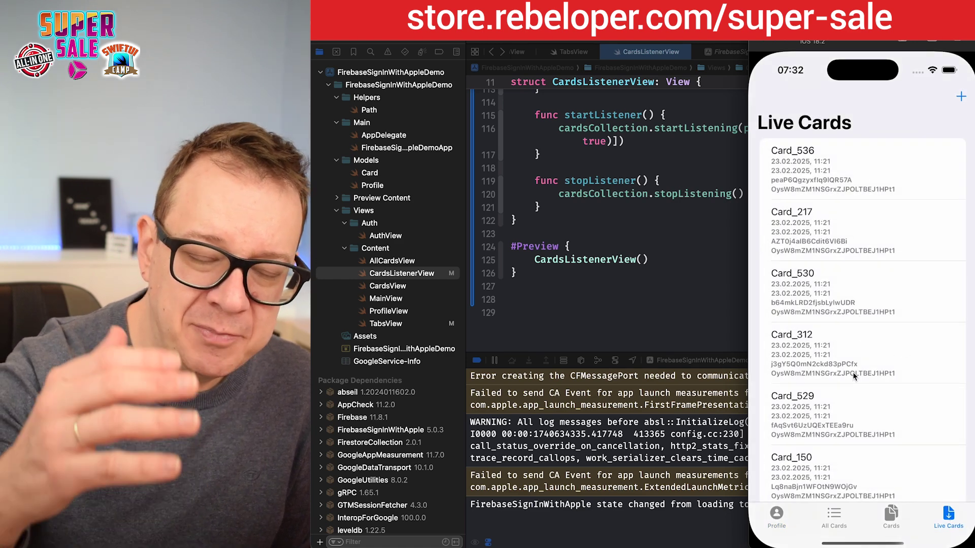
pyautogui.moveTo(853, 376); pyautogui.dragTo(862, 200)
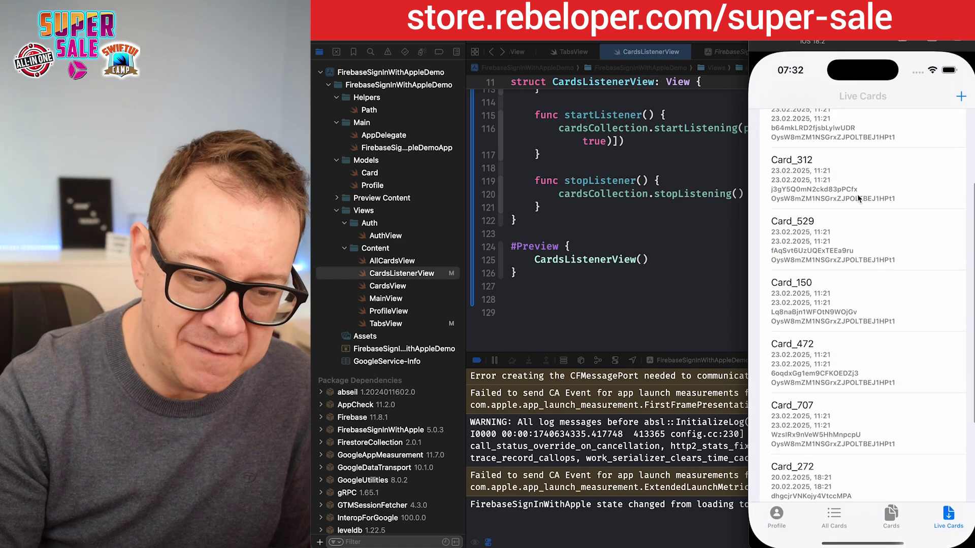
pyautogui.moveTo(864, 244); pyautogui.dragTo(862, 369)
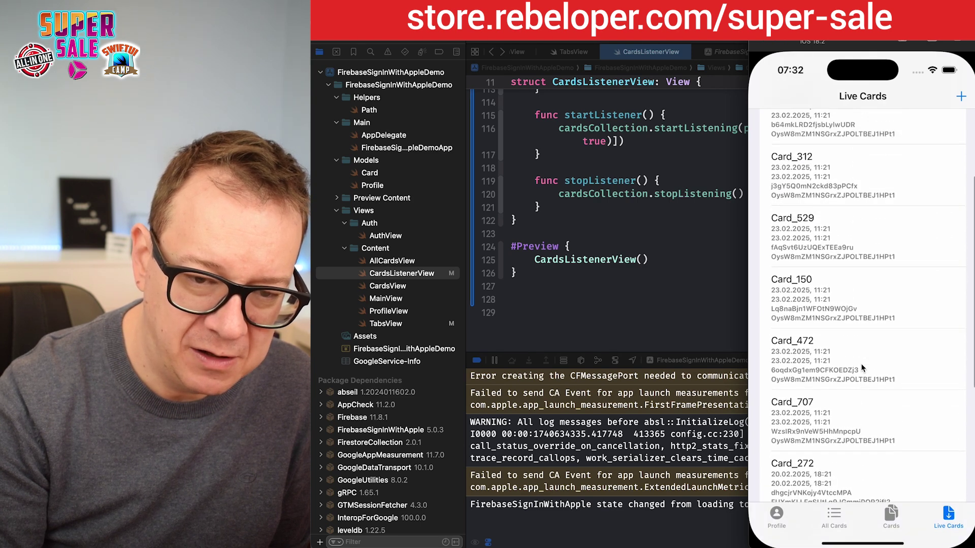
pyautogui.moveTo(863, 233); pyautogui.dragTo(863, 298)
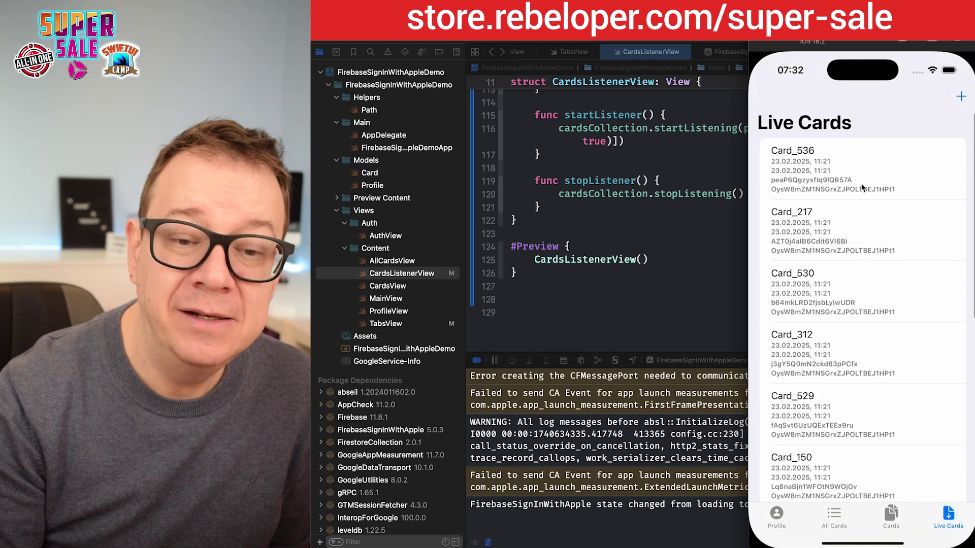
pyautogui.click(961, 97)
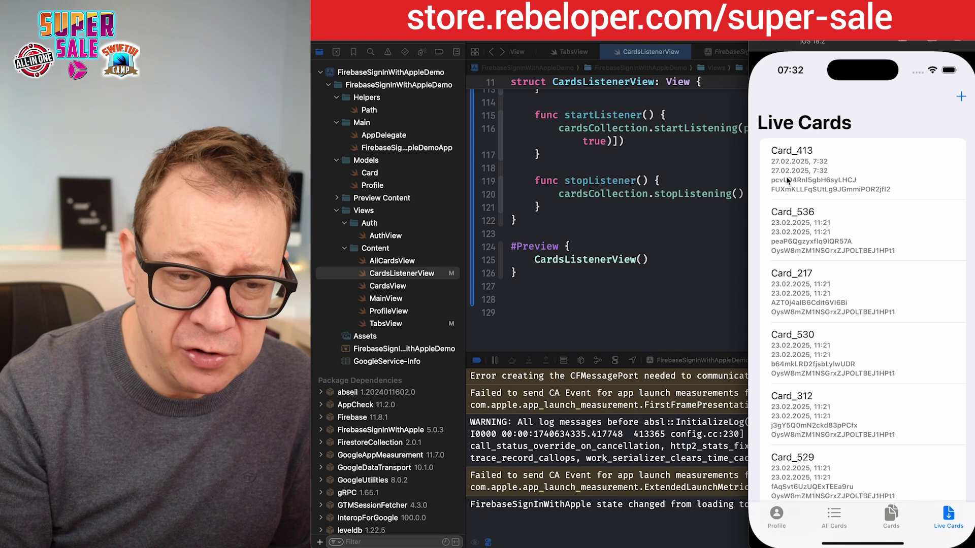
# Swipe-delete Card_536 in All Cards, check Live Cards, and reveal Card_217's update action
pyautogui.click(837, 516)
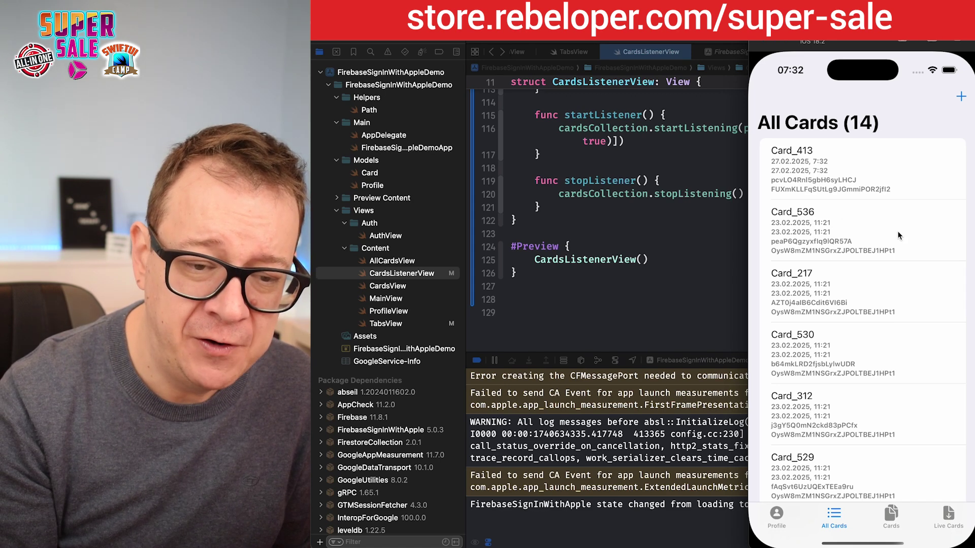
pyautogui.moveTo(899, 234); pyautogui.dragTo(816, 236)
pyautogui.click(945, 234)
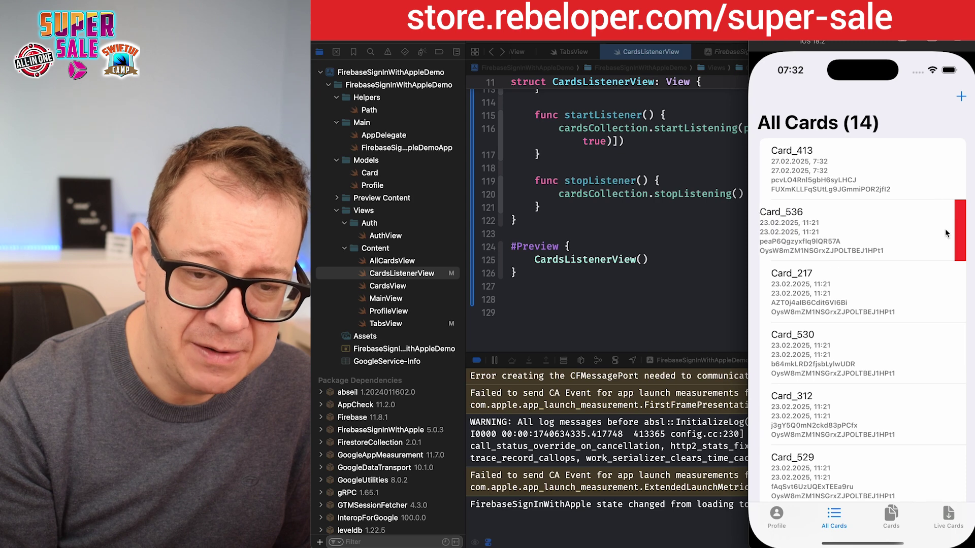
pyautogui.click(949, 516)
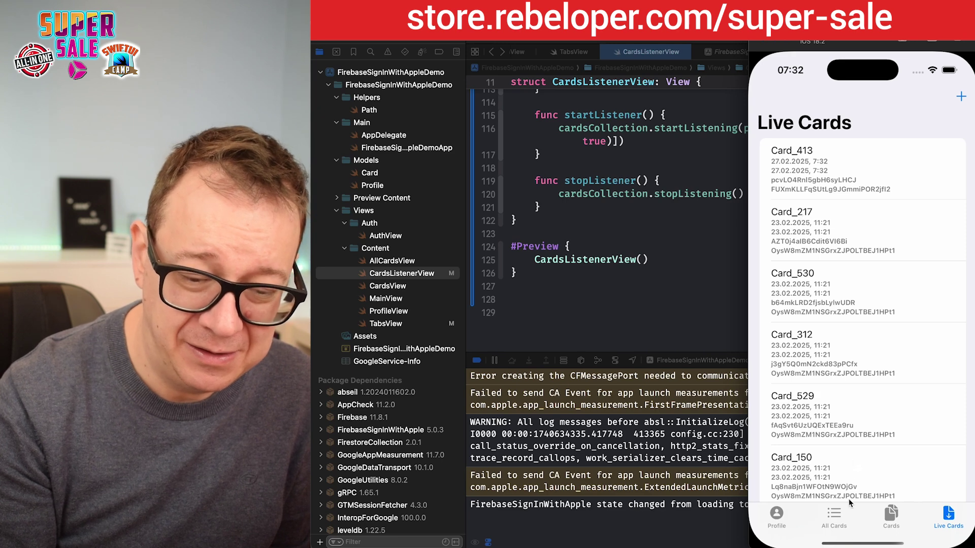
pyautogui.click(833, 516)
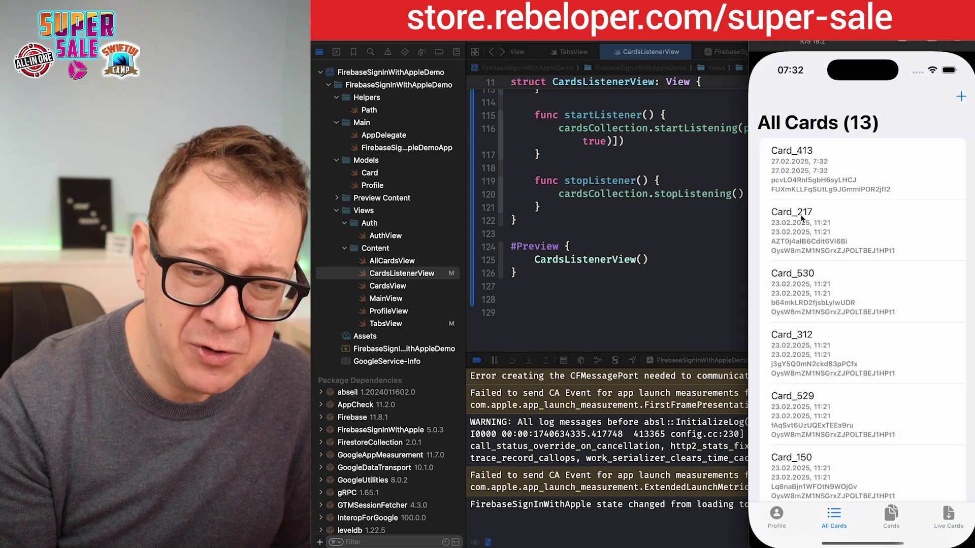
pyautogui.moveTo(800, 232); pyautogui.dragTo(779, 231)
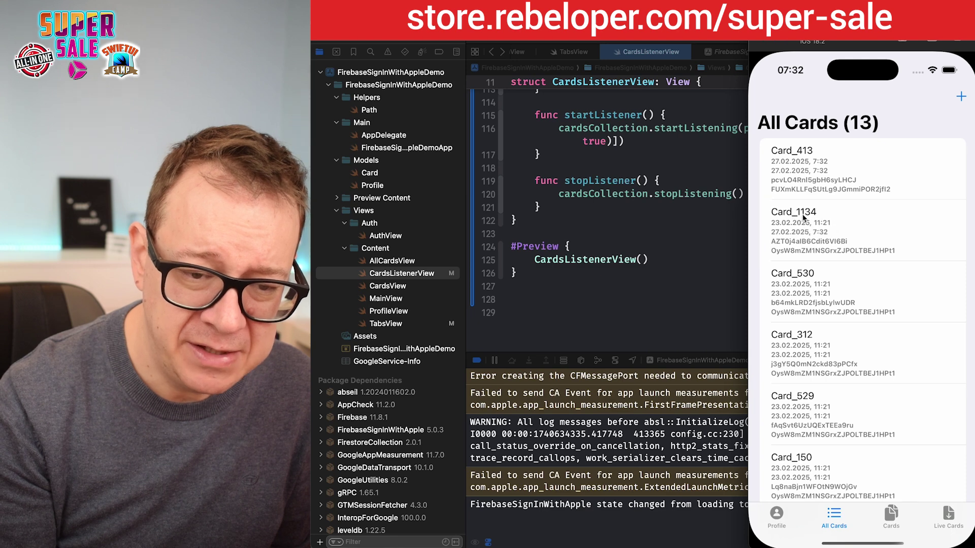
# Return to Live Cards to confirm Card_1134 appears second with its newer timestamp
pyautogui.click(949, 517)
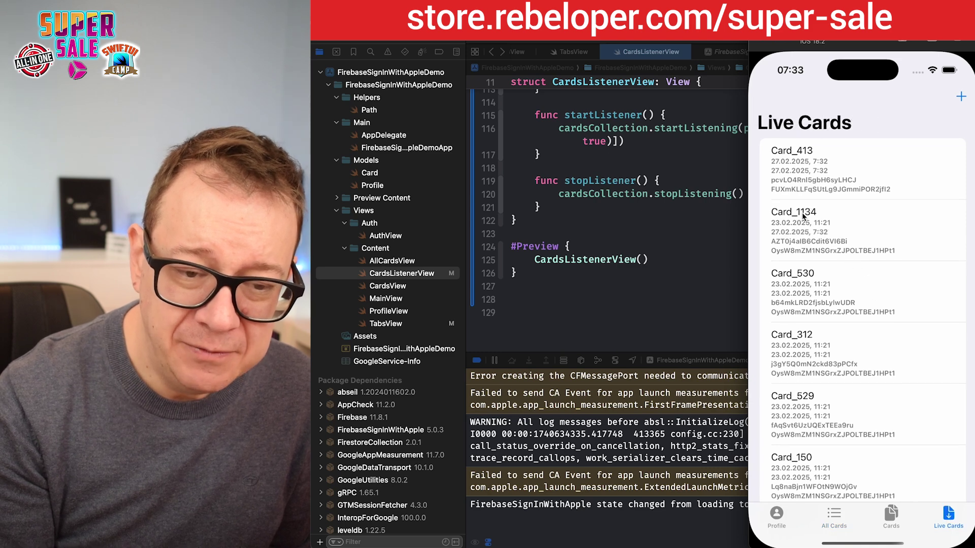